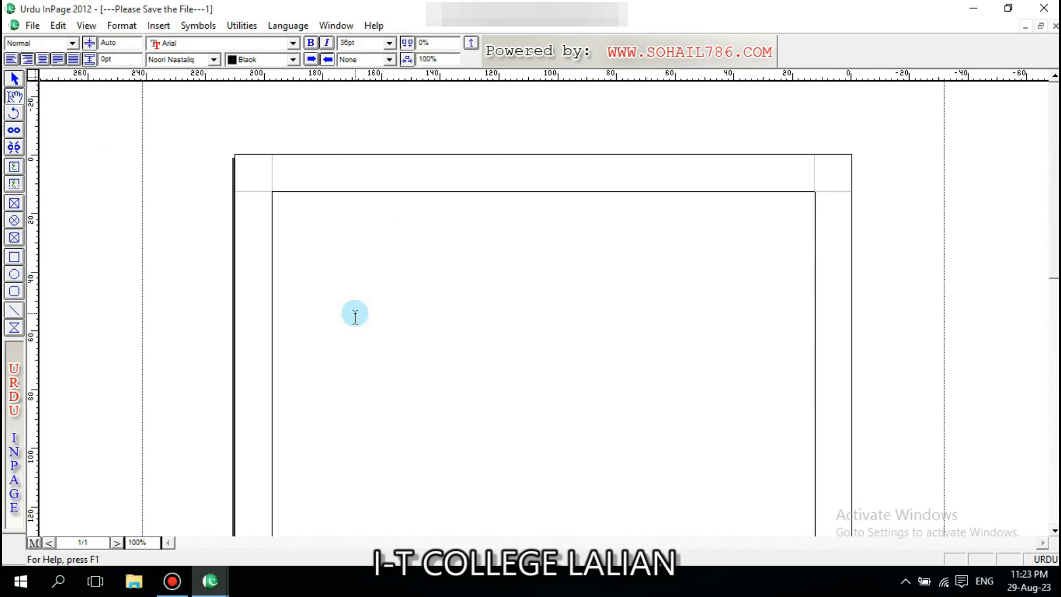
- Enter the heading "آئی ٹی کمپیوٹر کالج لالیاں" on the first line of the page
text(ا)
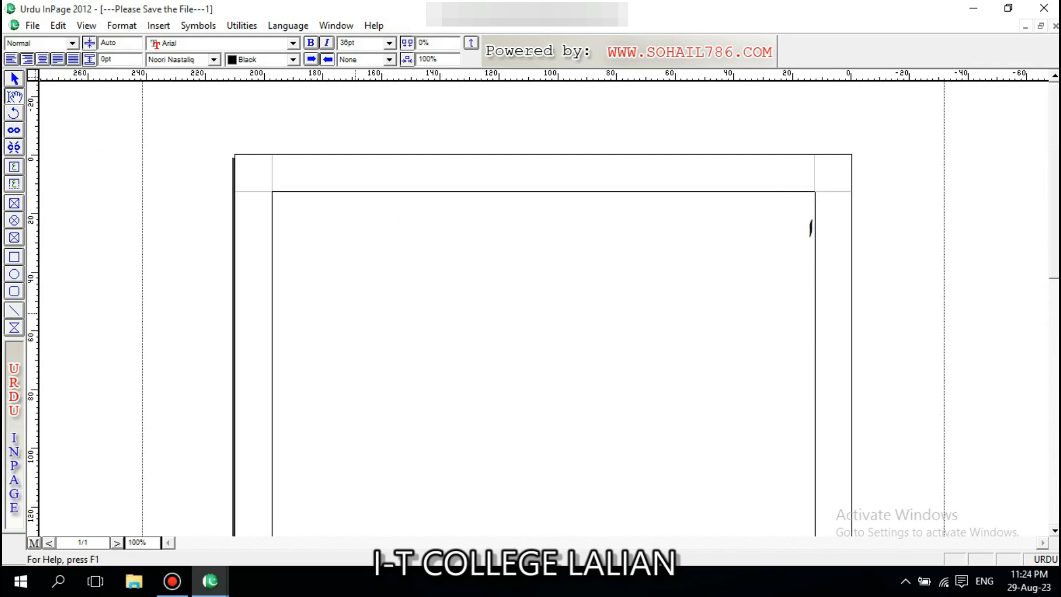
text(لص)
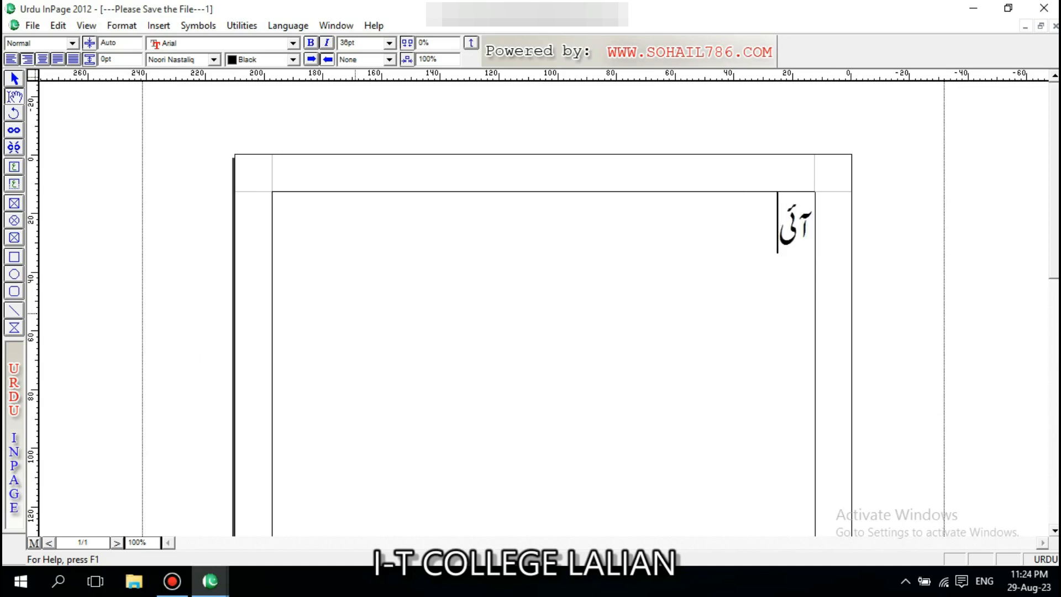
text(ی کمپی)
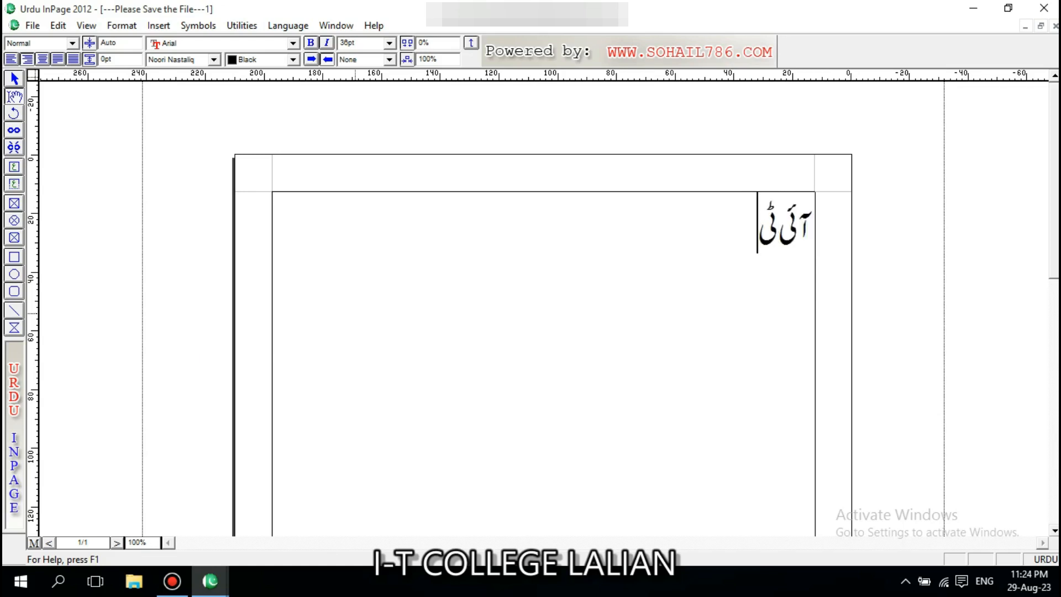
text(وٹر کالج لالیاں)
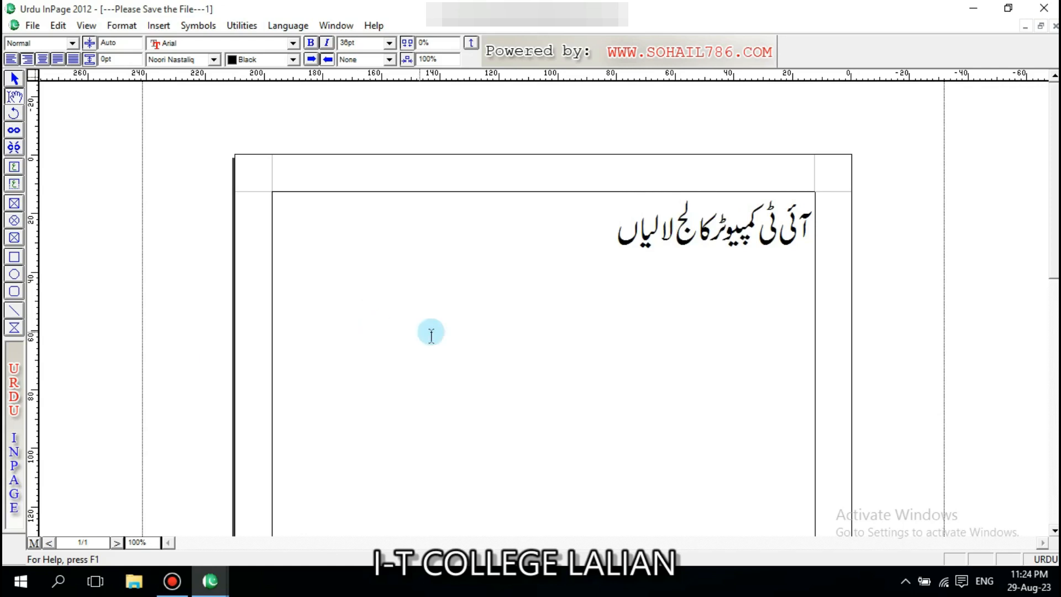
drag(555, 229, 843, 211)
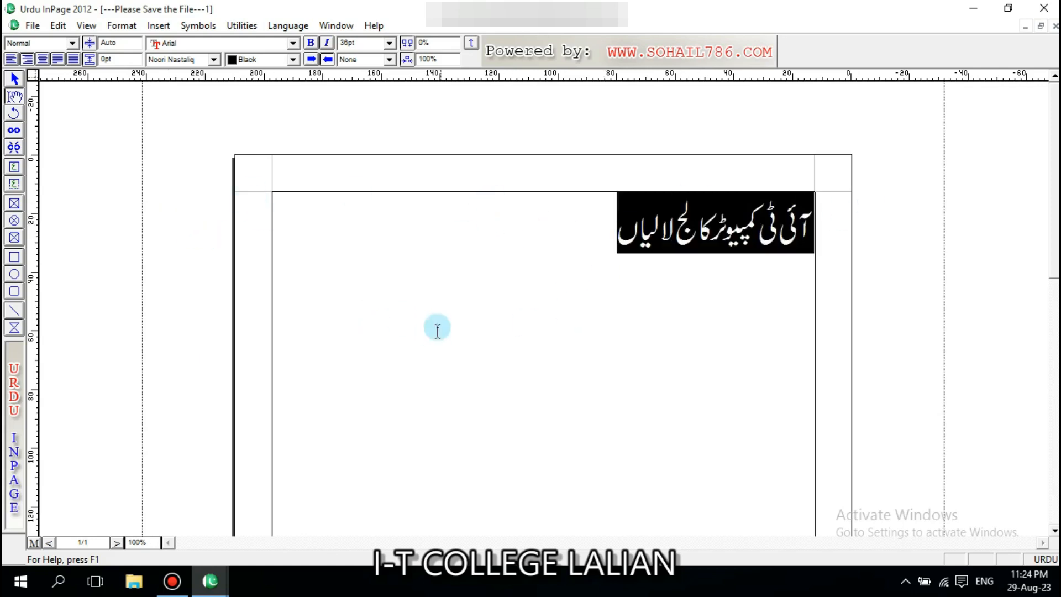
click(14, 79)
click(594, 323)
- Enlarge the whole heading text to 89 pt
click(14, 96)
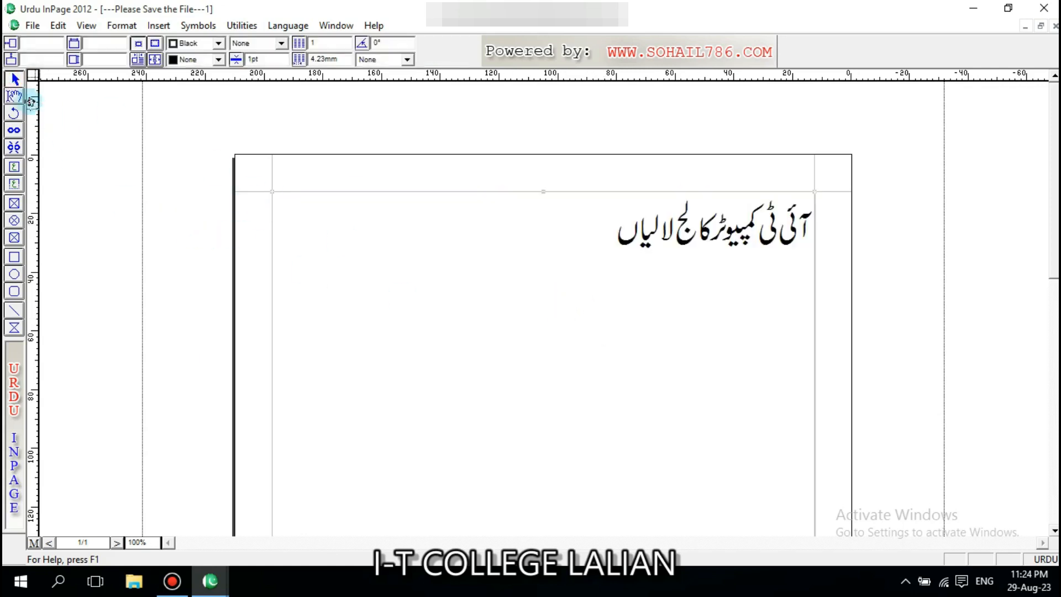
click(479, 204)
triple_click(540, 229)
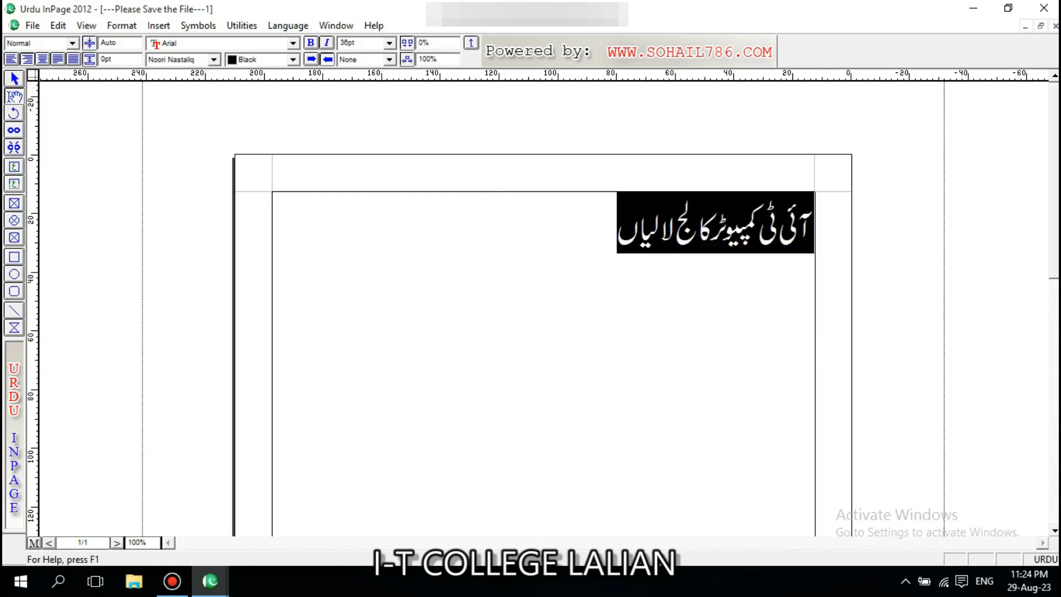
key(ctrl+bracketright)
key(ctrl+bracketright)
key(ctrl+bracketright)
key(ctrl+bracketright)
key(ctrl+bracketright)
key(ctrl+bracketright)
key(ctrl+bracketright)
key(ctrl+bracketright)
key(ctrl+bracketright)
key(ctrl+bracketright)
key(ctrl+bracketright)
key(ctrl+bracketright)
key(ctrl+bracketright)
key(ctrl+bracketright)
key(ctrl+bracketright)
key(ctrl+bracketright)
key(ctrl+bracketright)
key(ctrl+bracketright)
key(ctrl+bracketright)
key(ctrl+bracketright)
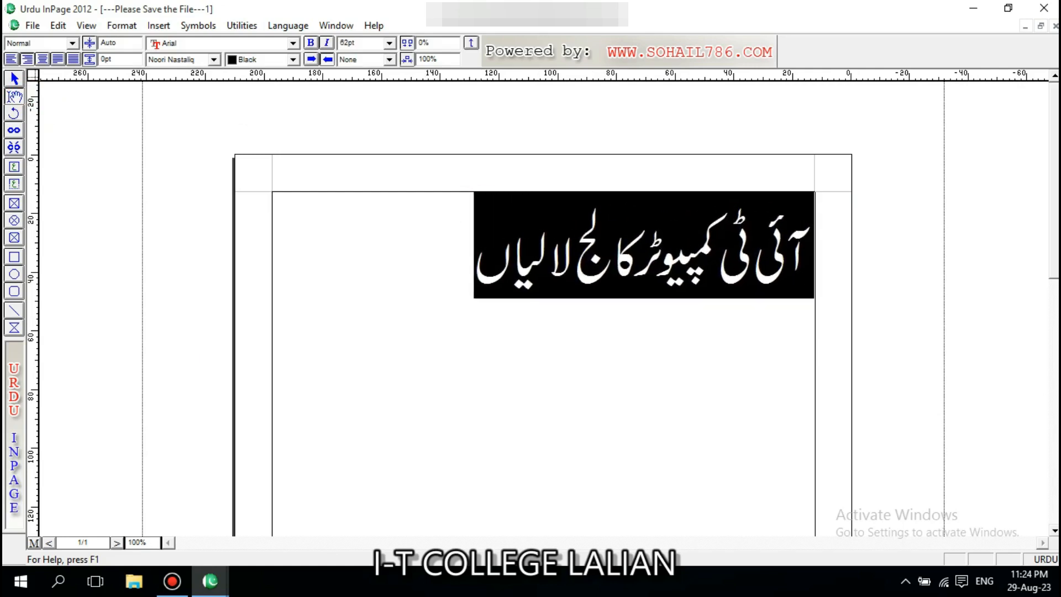
key(ctrl+bracketright)
key(ctrl+bracketright)
key(ctrl+bracketright)
key(ctrl+bracketright)
key(ctrl+bracketright)
key(ctrl+bracketright)
key(ctrl+bracketright)
key(ctrl+bracketright)
key(ctrl+bracketright)
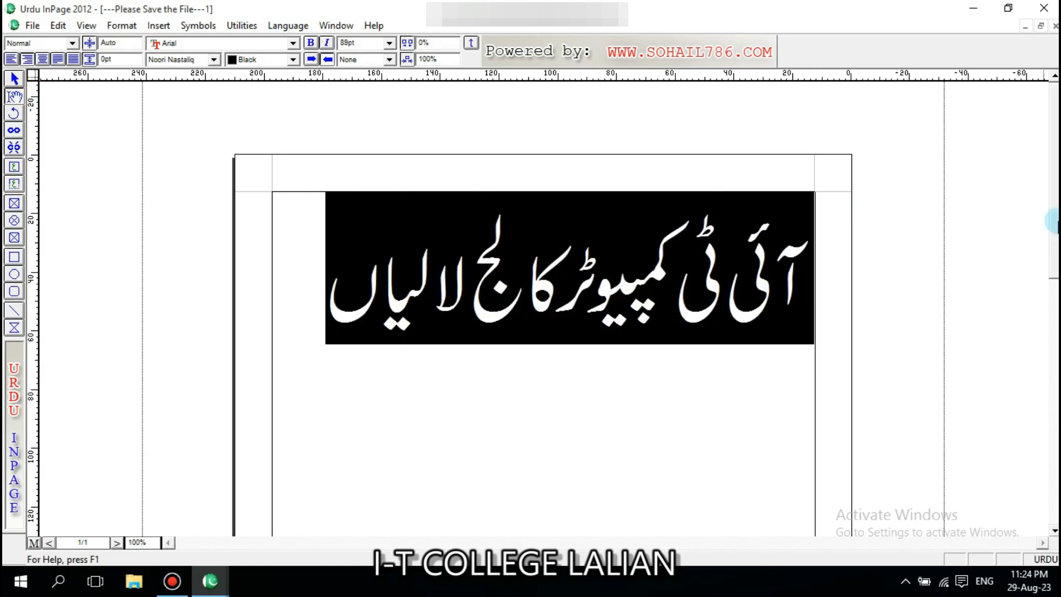
click(486, 351)
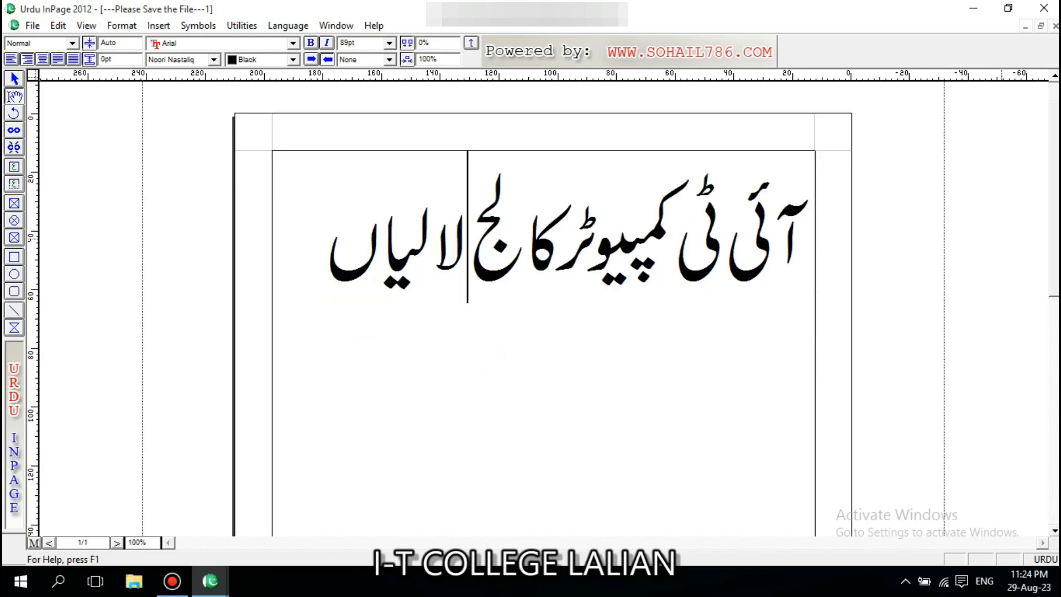
- Draw a text box about 159 mm wide and 52 mm high below the heading
click(15, 113)
click(56, 149)
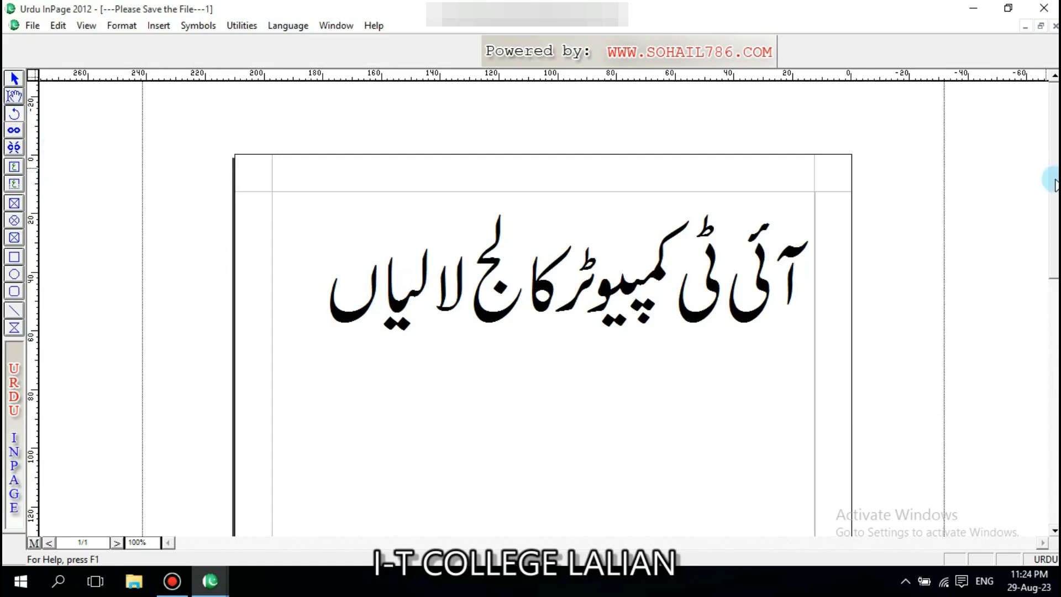
drag(1055, 179, 1054, 202)
click(14, 168)
drag(330, 347, 799, 501)
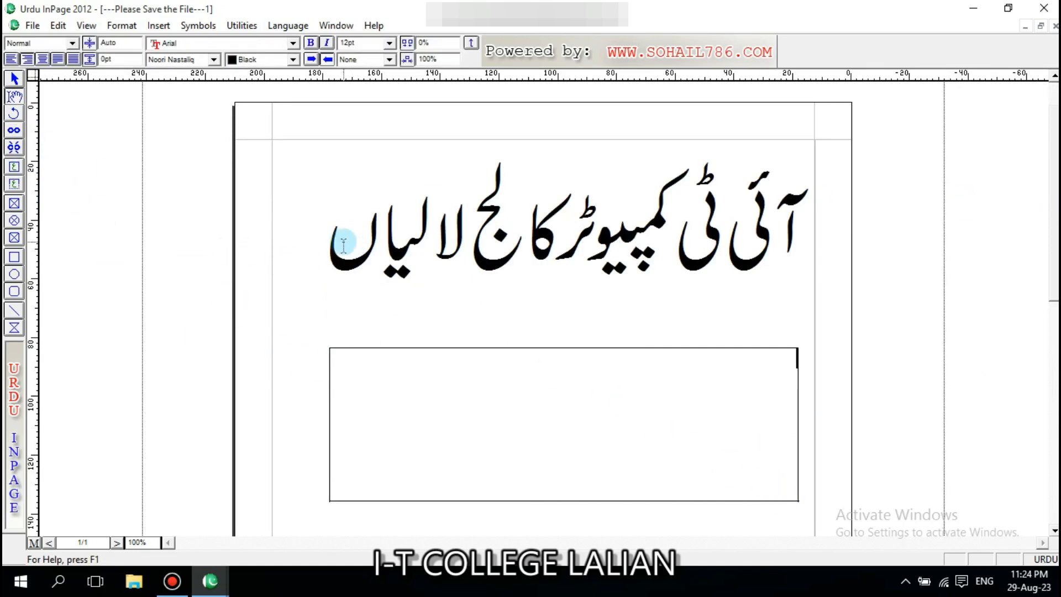
- Copy the heading text into the new text box below it
drag(343, 236, 869, 235)
click(398, 393)
text(آئی ٹی کمپیوٹر کالج)
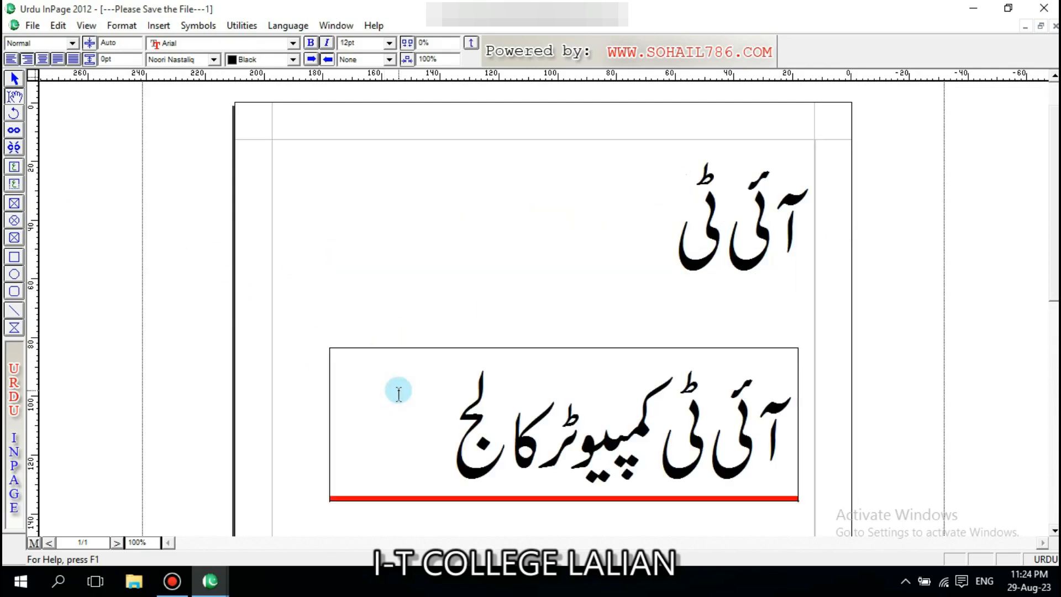
- Widen the text box below the heading to about 184 mm by extending its left side
click(14, 79)
click(382, 447)
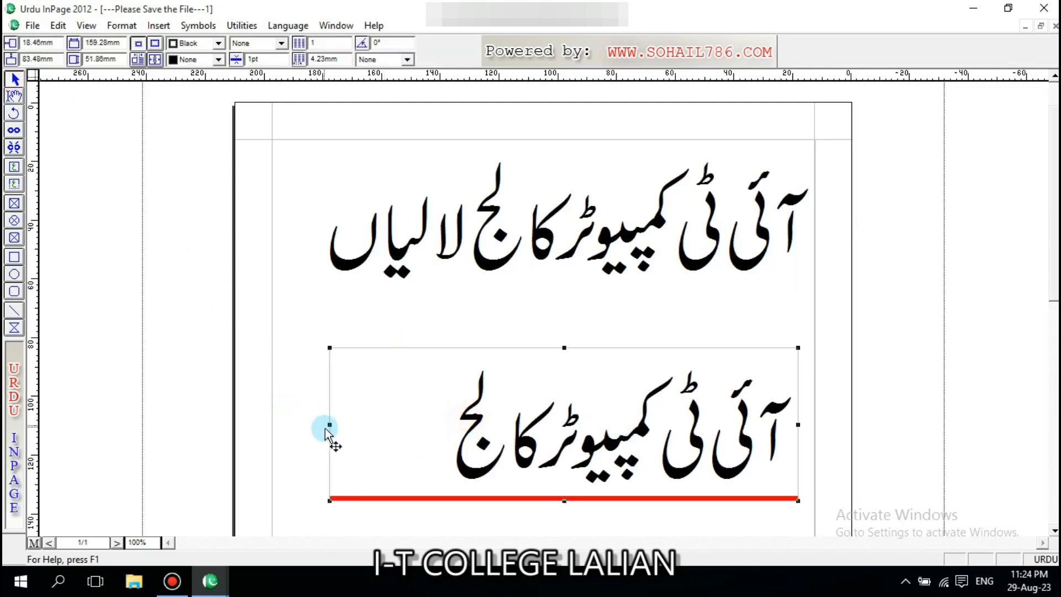
drag(329, 424, 257, 424)
drag(1056, 228, 1056, 256)
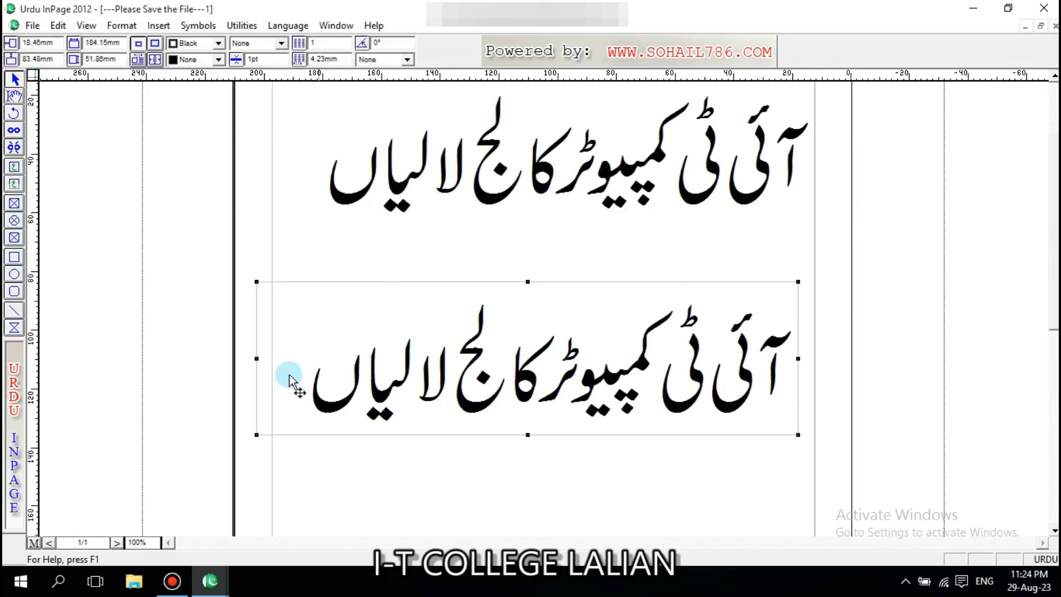
- Rotate the text box below the heading to about 345° and turn off its Run Around option
click(15, 113)
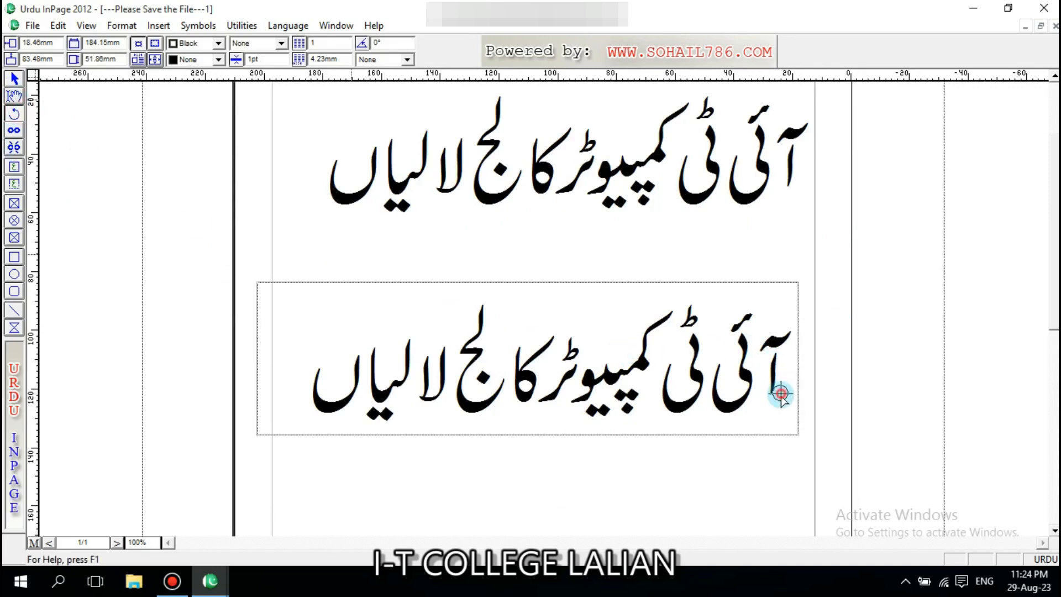
drag(780, 393, 810, 404)
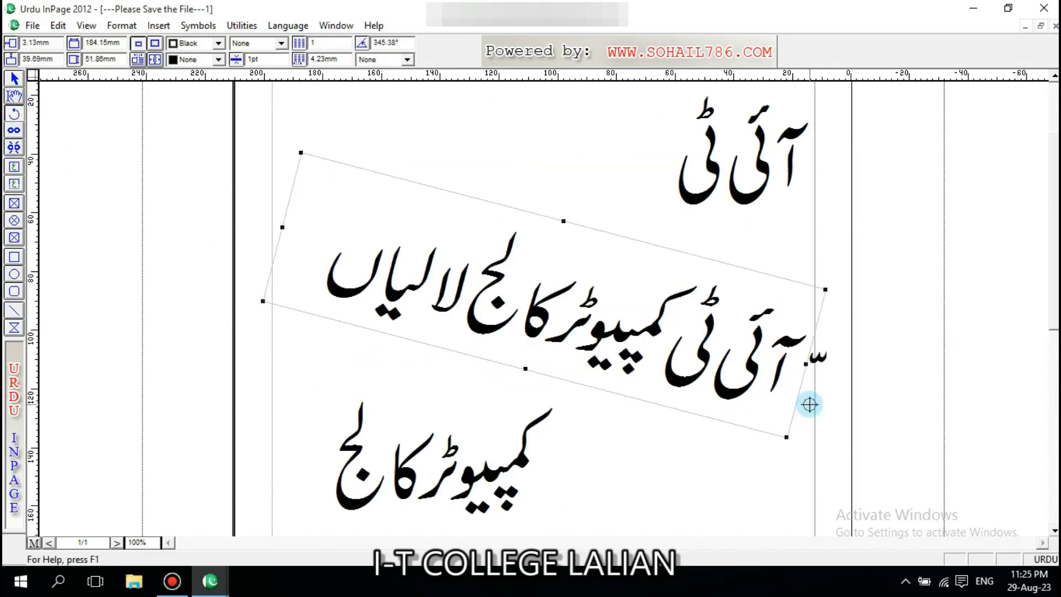
click(14, 79)
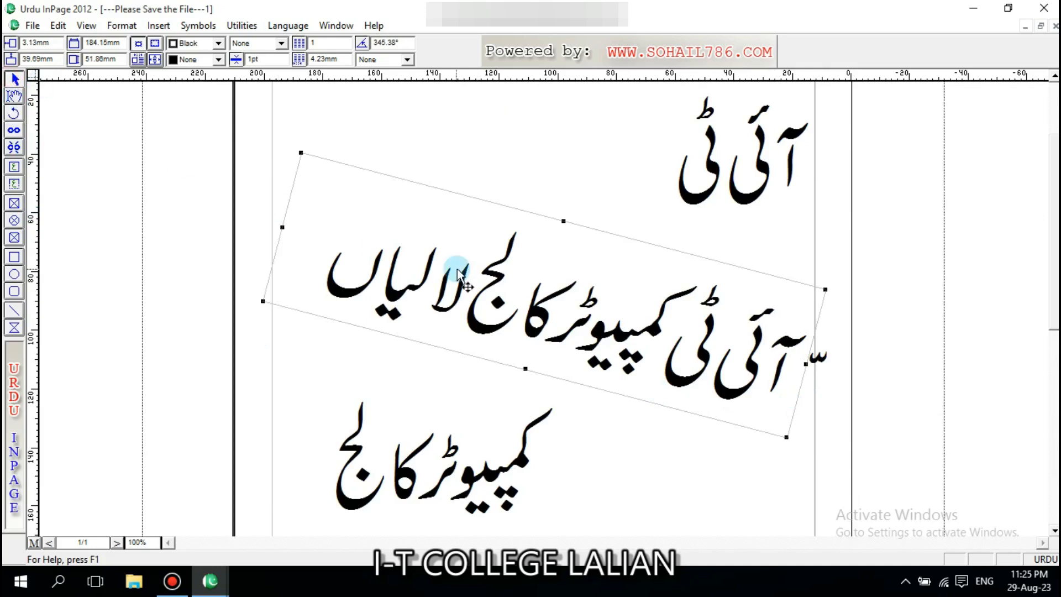
double_click(459, 271)
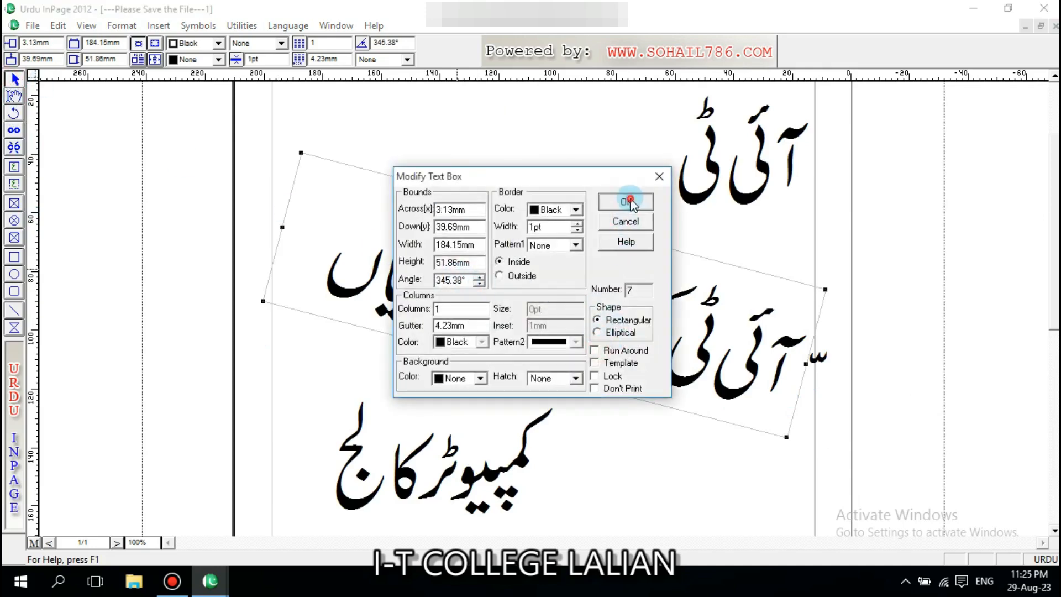
click(623, 201)
- Move the rotated text box down the page to about 15 mm across and 89 mm down
drag(550, 332, 539, 413)
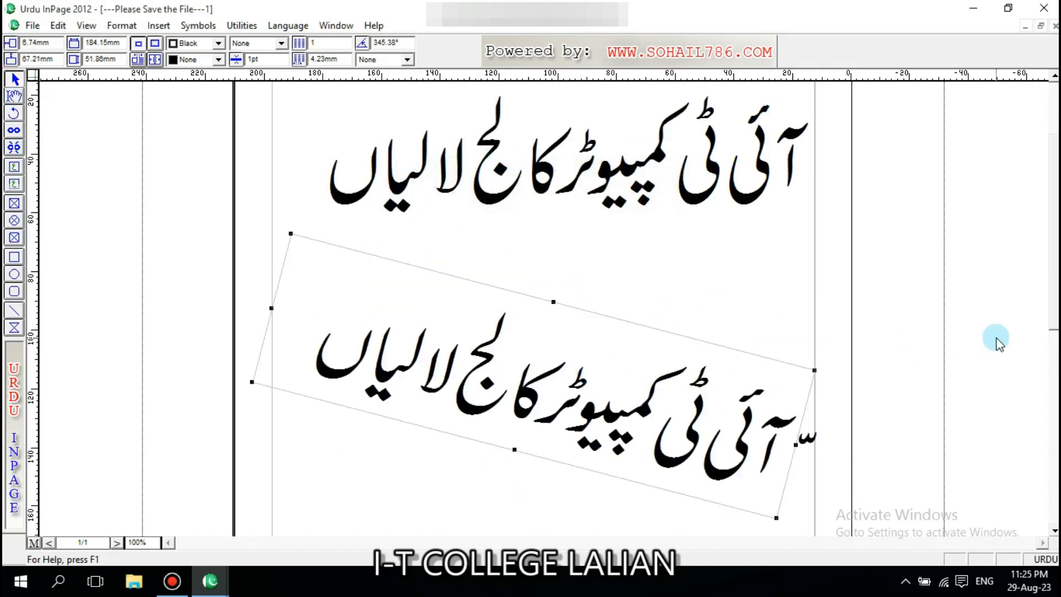
scroll(1045, 238, down, 3)
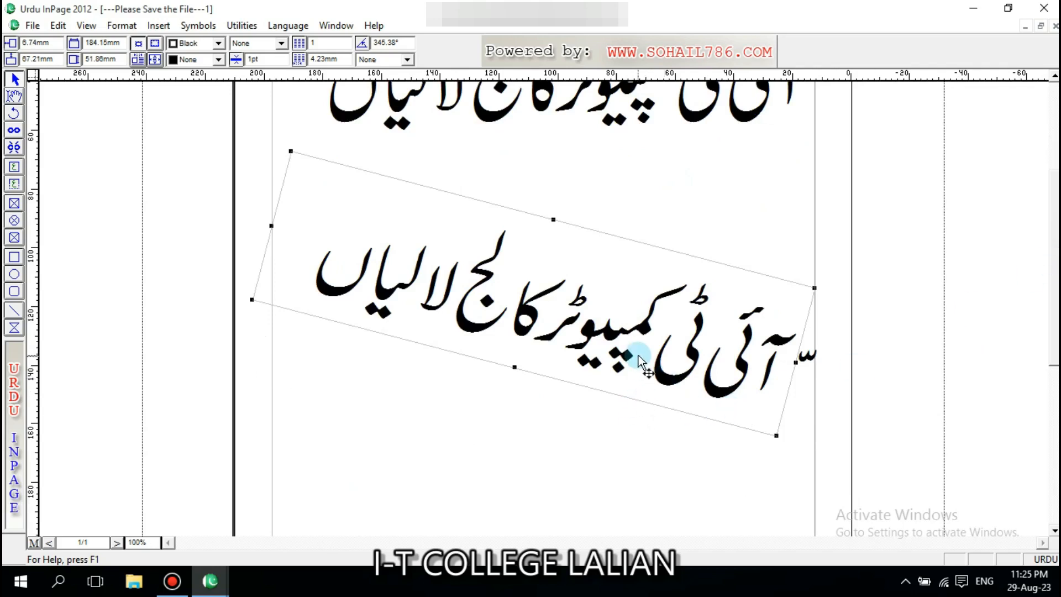
drag(638, 355, 638, 373)
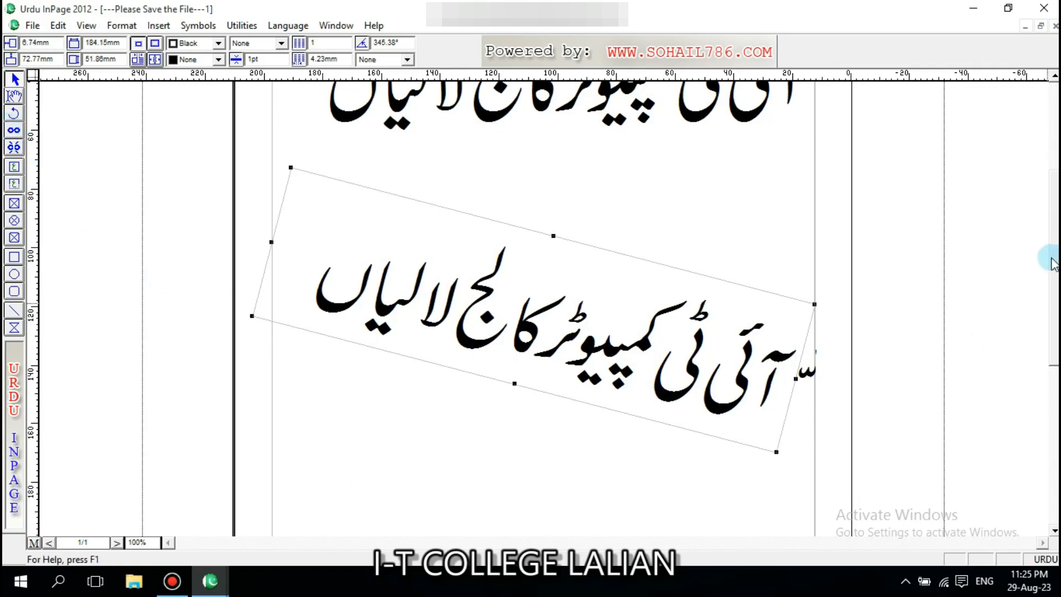
scroll(1052, 273, up, 2)
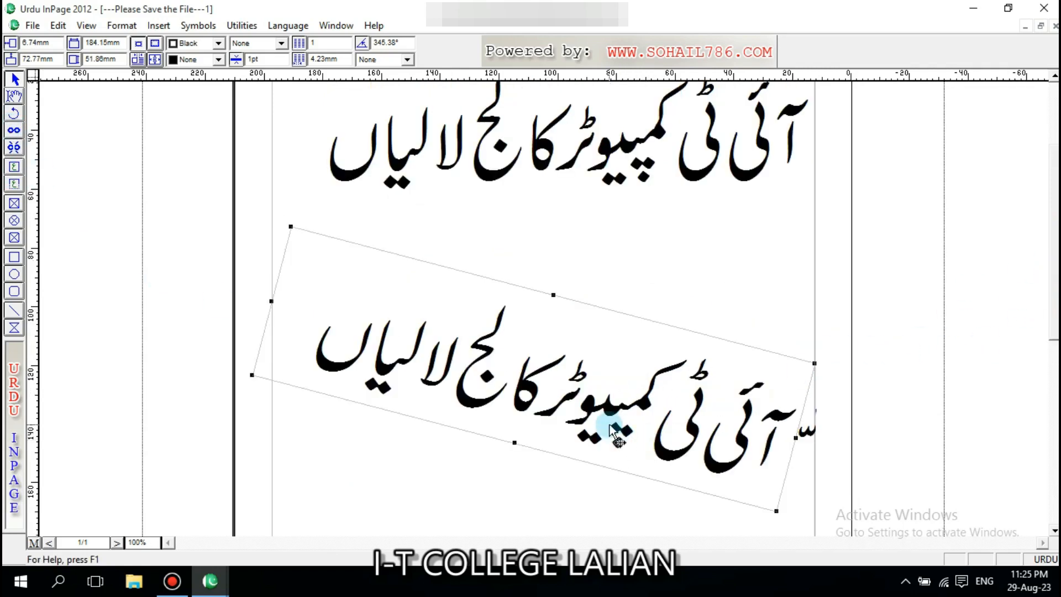
drag(539, 387, 513, 431)
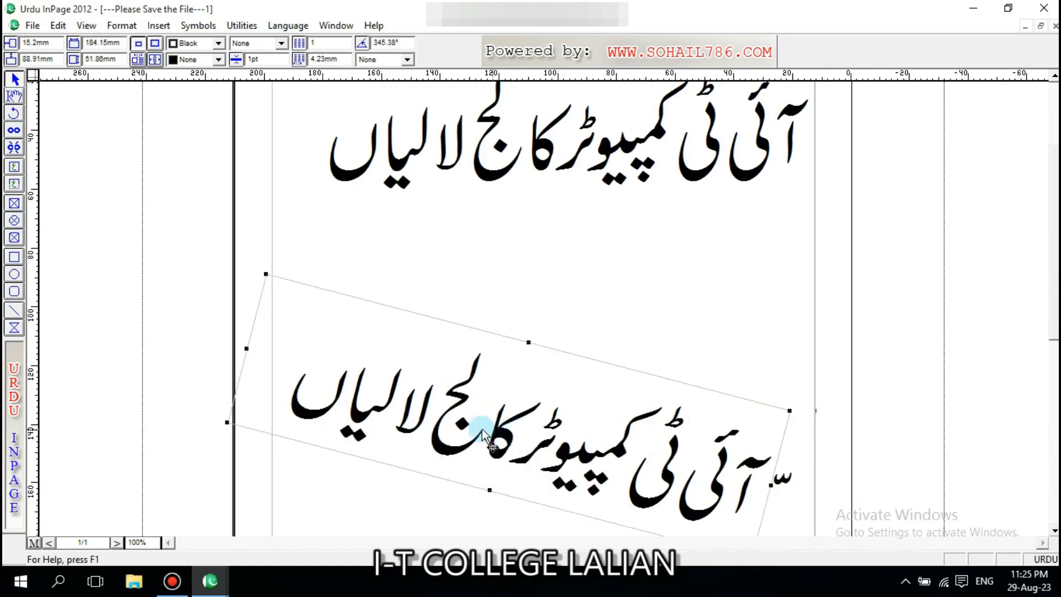
- Draw a text box about 130 mm by 44 mm above the rotated box and fill it with the heading text
click(14, 166)
mouse_move(408, 157)
mouse_down()
mouse_move(619, 263)
mouse_move(789, 287)
mouse_up()
text(آئی ٹی کمپیوٹر کالج)
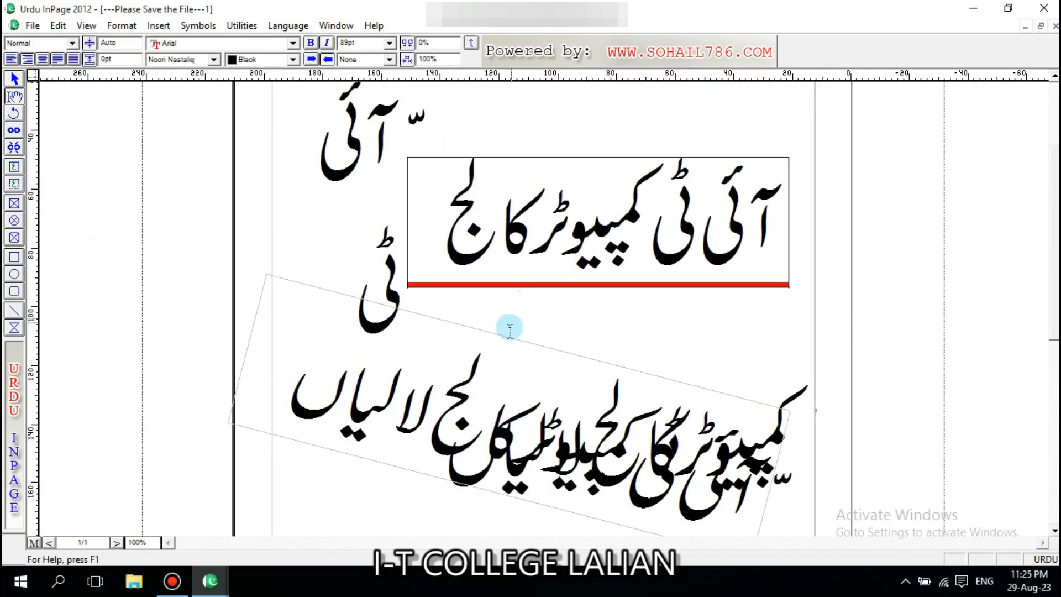
- Turn off Run Around for the unrotated text box and move both text boxes further down the page
drag(1056, 252, 1056, 270)
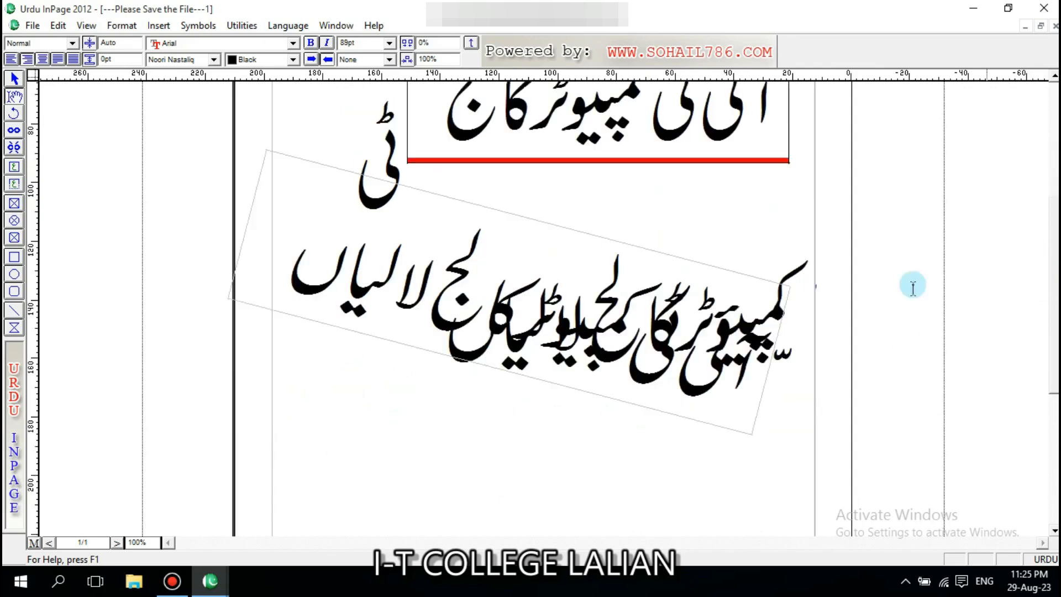
click(13, 79)
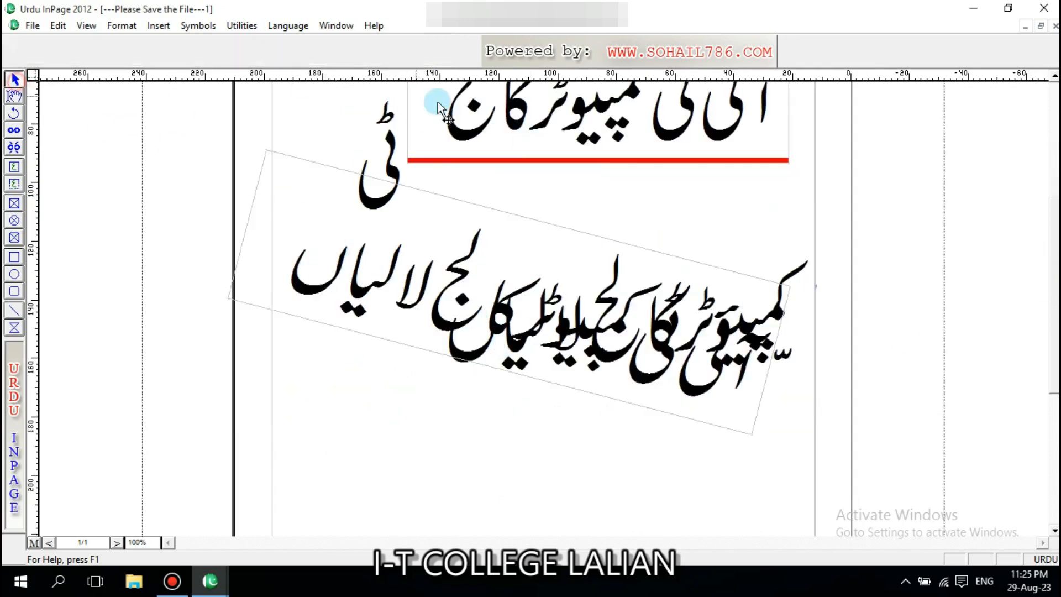
double_click(557, 118)
click(625, 201)
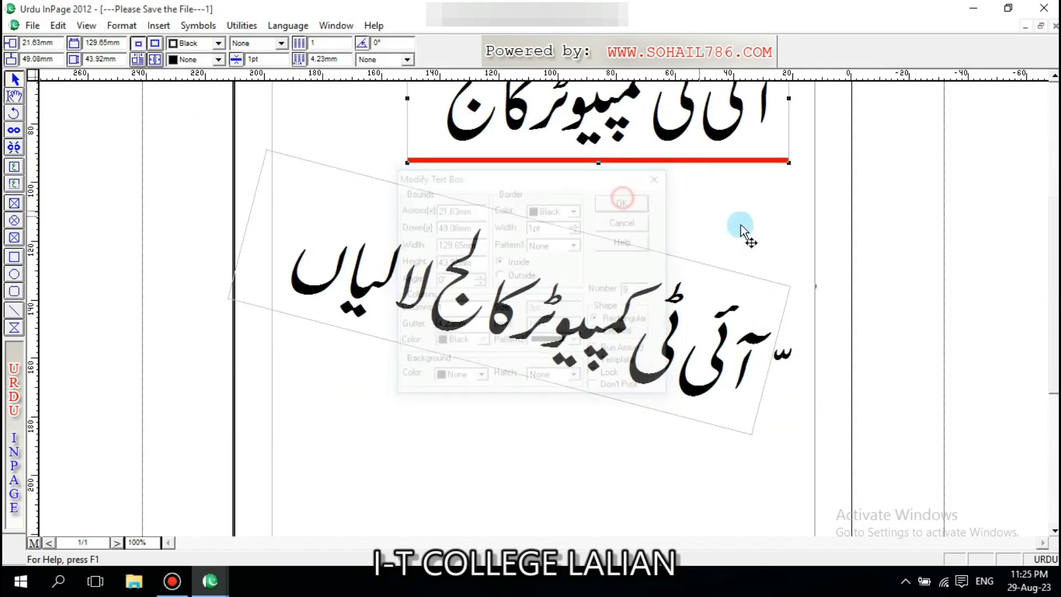
click(599, 356)
drag(593, 151, 620, 266)
- Try to link the overflowing text box to the rotated text box while the latter still contains text
click(14, 130)
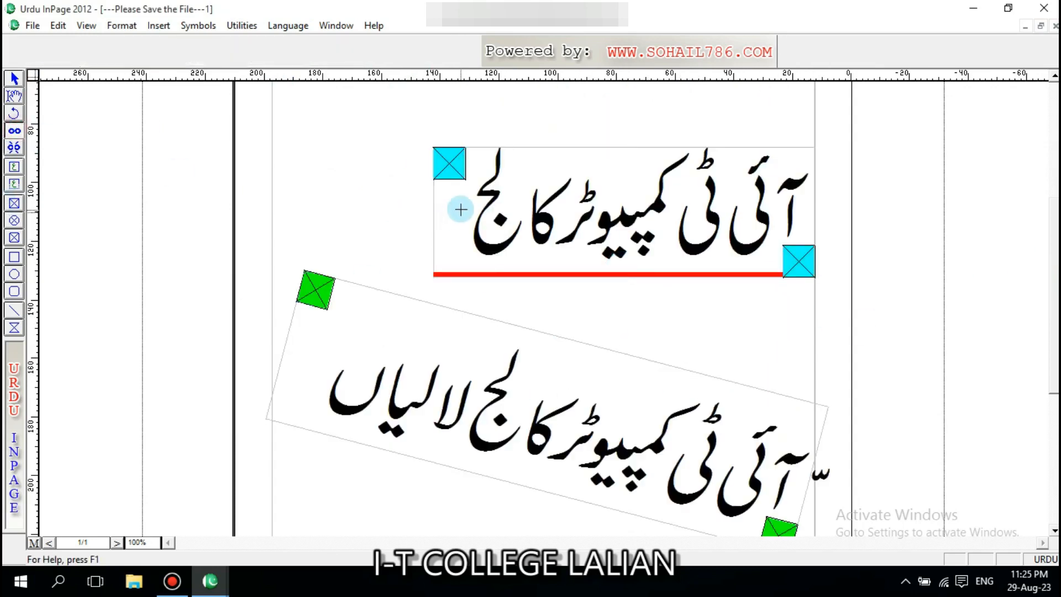
click(298, 305)
click(597, 328)
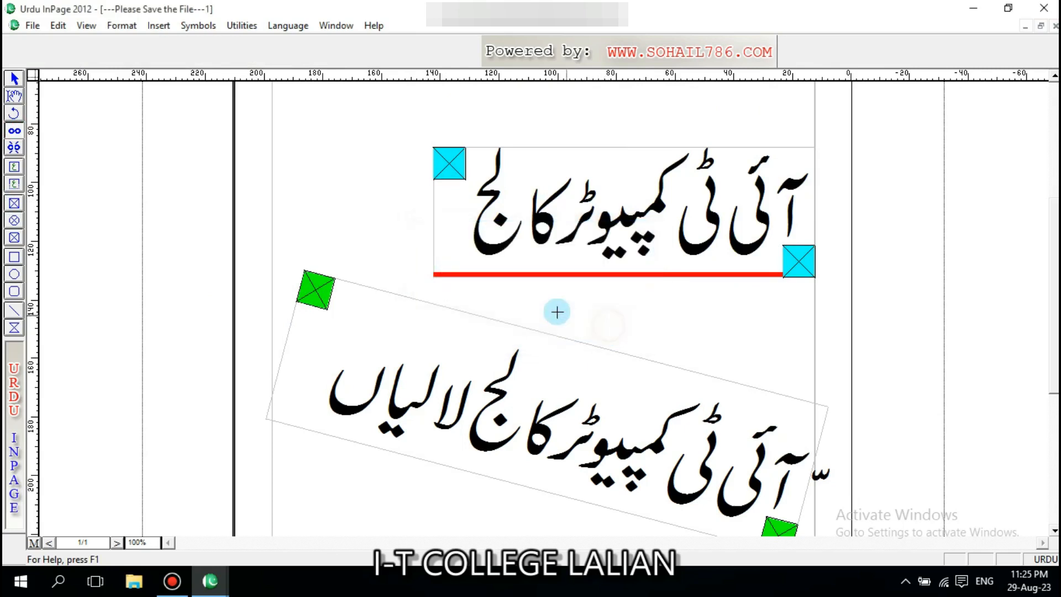
- Delete all the text inside the rotated text box
click(14, 95)
click(316, 348)
key(ctrl+a)
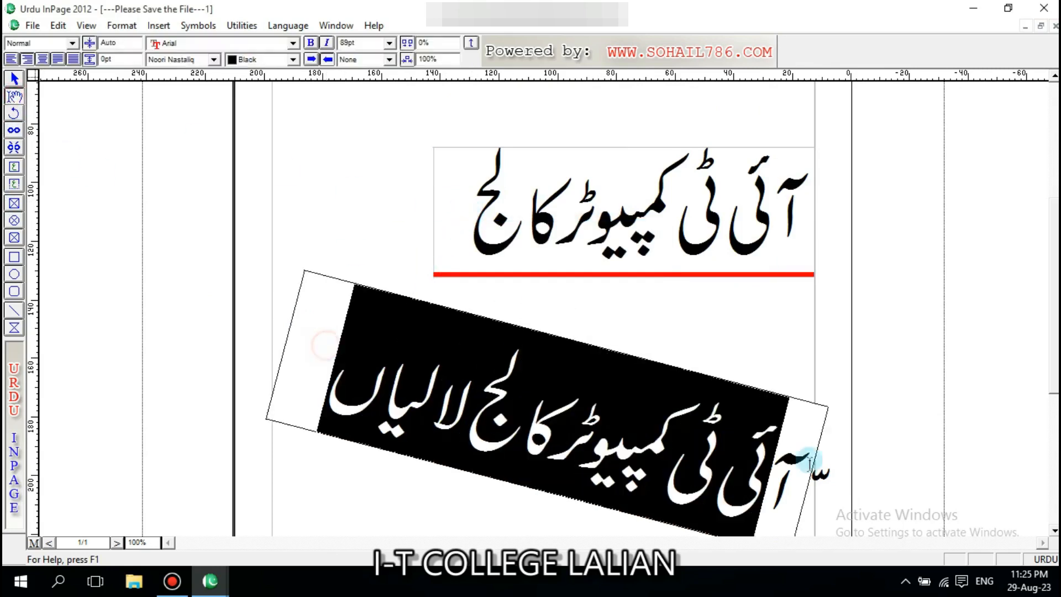
key(Delete)
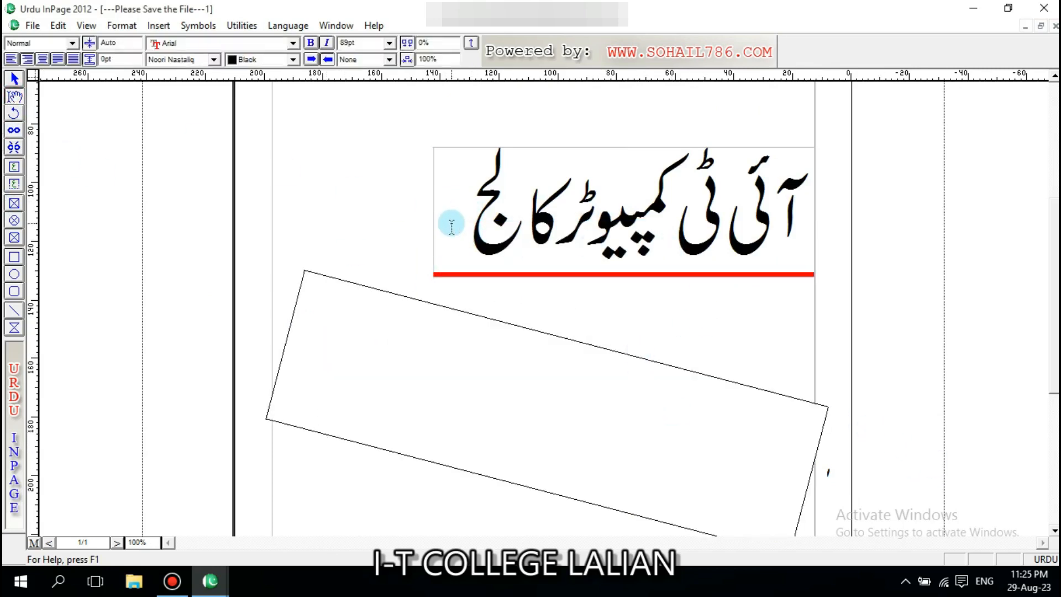
- Link the overflowing upper text box to the empty rotated box so its remaining text flows there
click(14, 79)
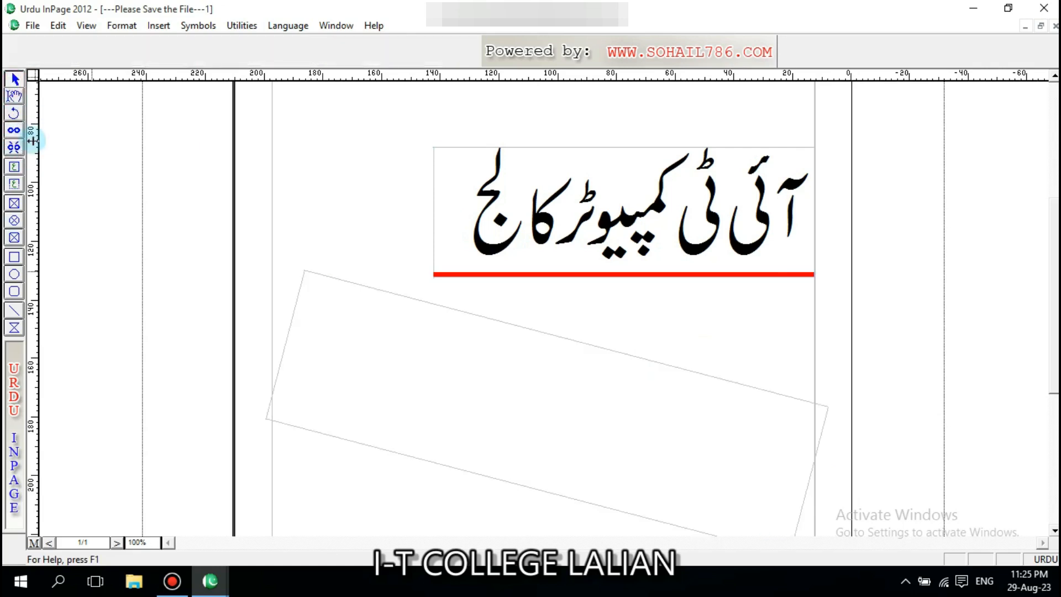
click(14, 131)
click(304, 295)
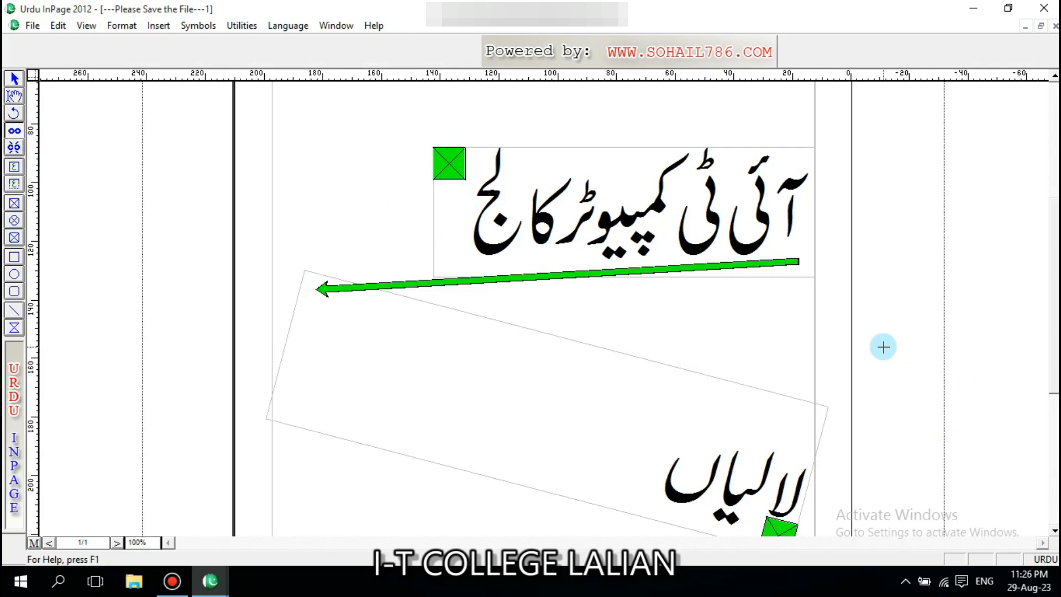
- Unlink the rotated text box from the upper text box
click(14, 147)
click(342, 284)
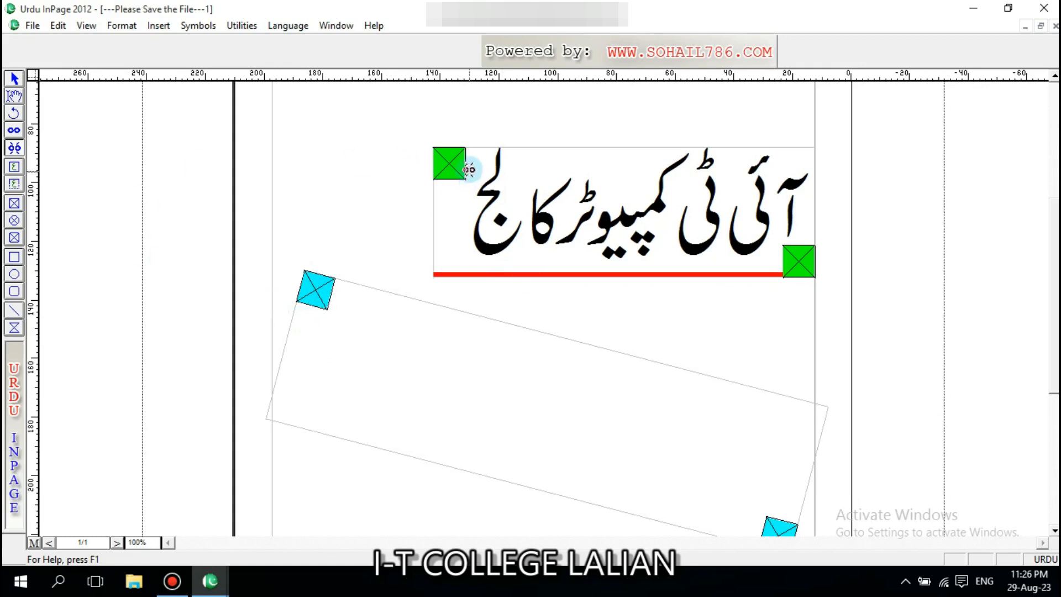
- Link the overflowing upper text box to the empty rotated text box again
click(14, 131)
click(320, 294)
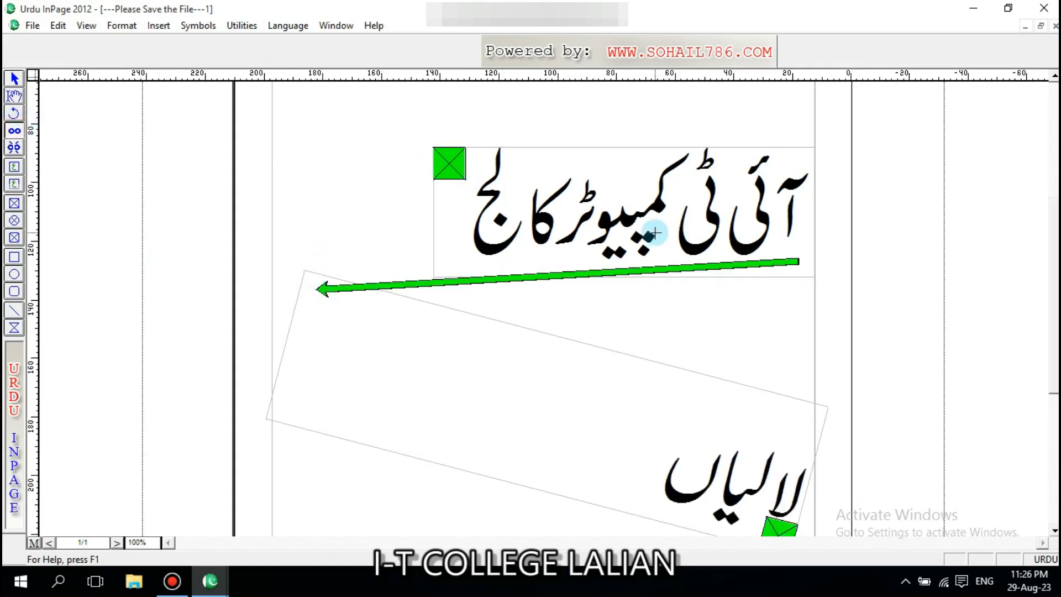
scroll(542, 304, down, 3)
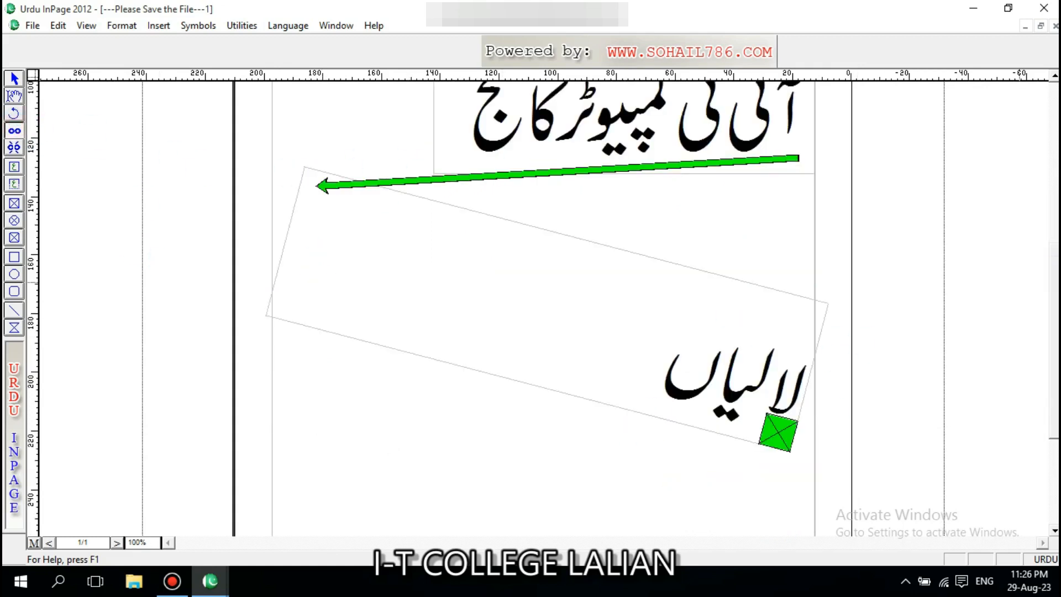
drag(1055, 274, 1050, 227)
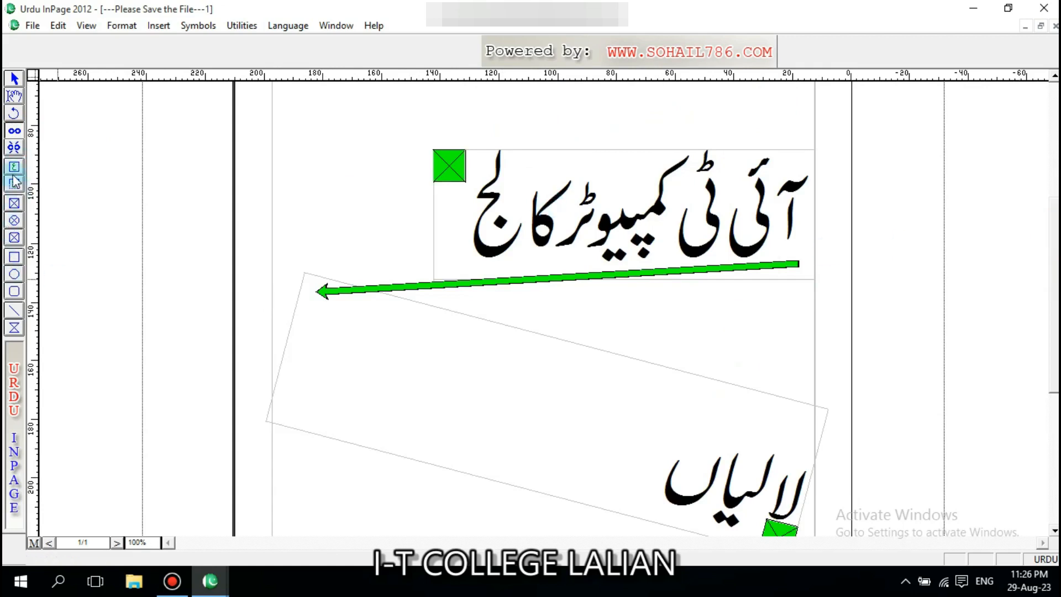
- Widen the upper text box to about 169 mm so the whole line fits inside it
click(506, 213)
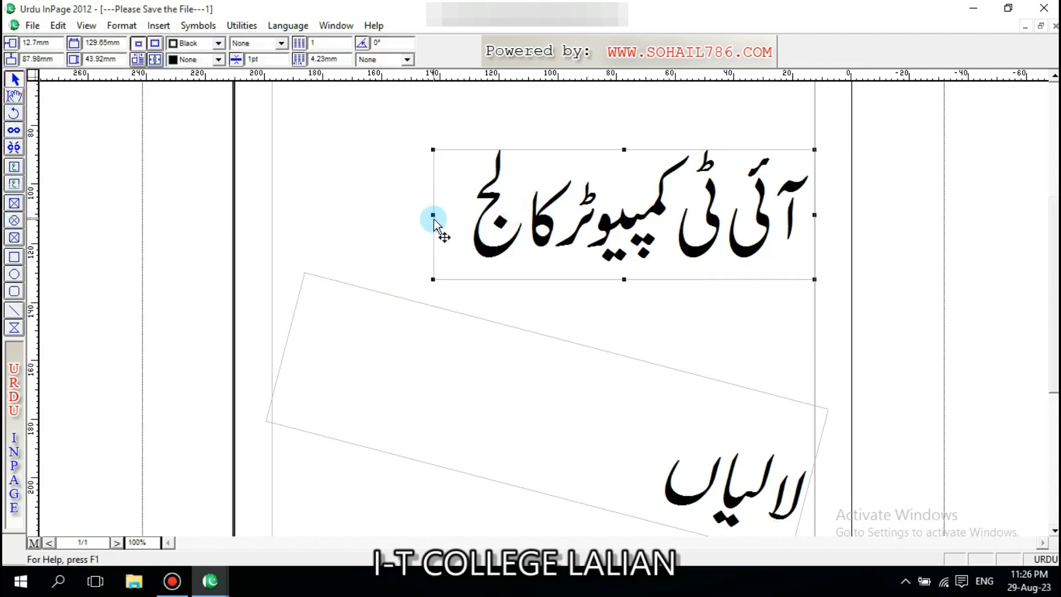
drag(434, 216, 317, 207)
- Delete the empty rotated text box and move the widened text box down into the freed space
click(431, 378)
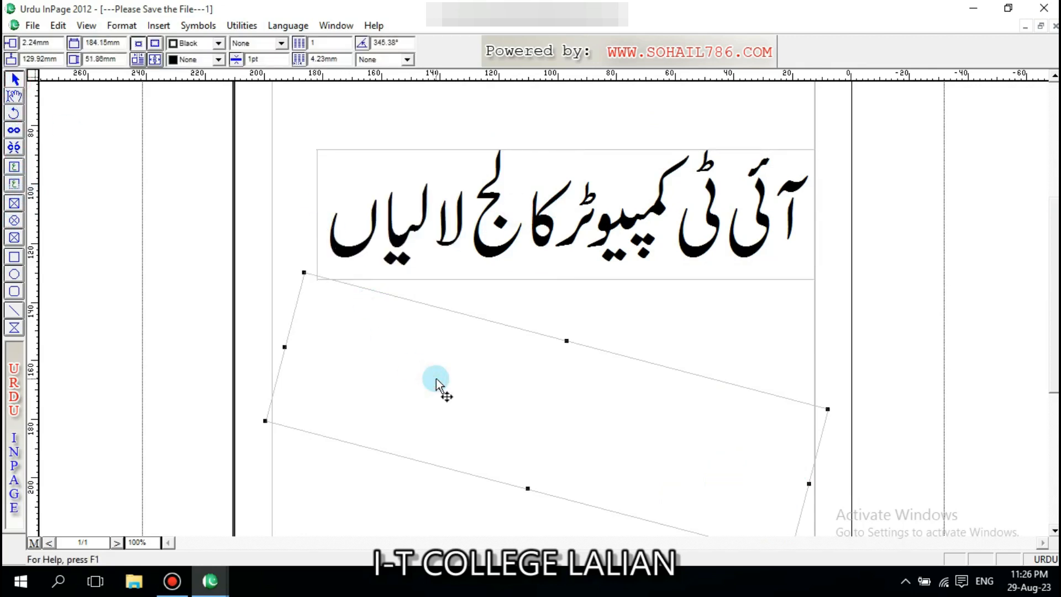
key(Delete)
drag(483, 236, 461, 313)
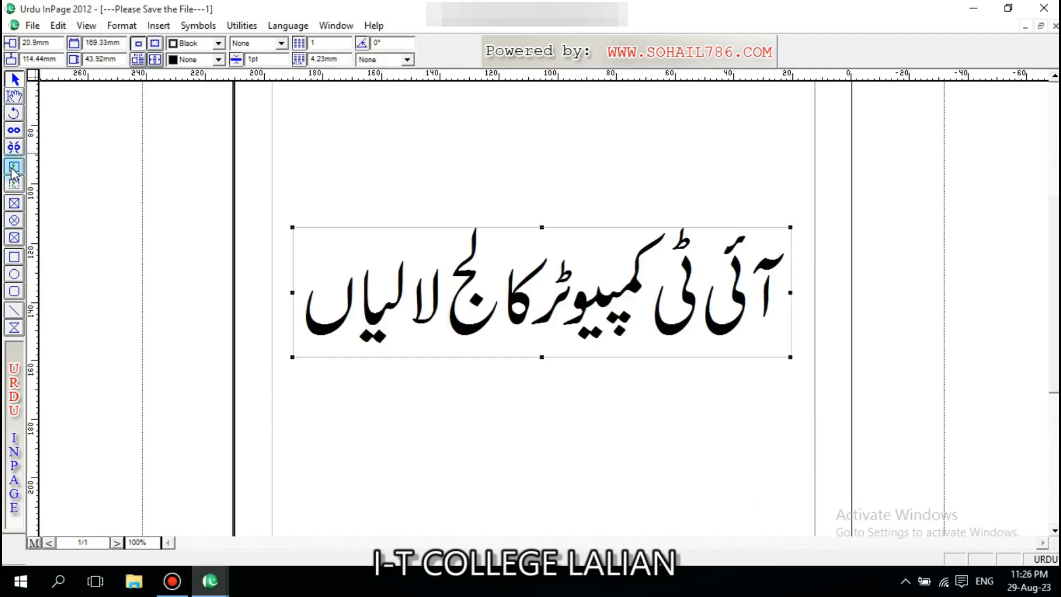
drag(453, 257, 442, 228)
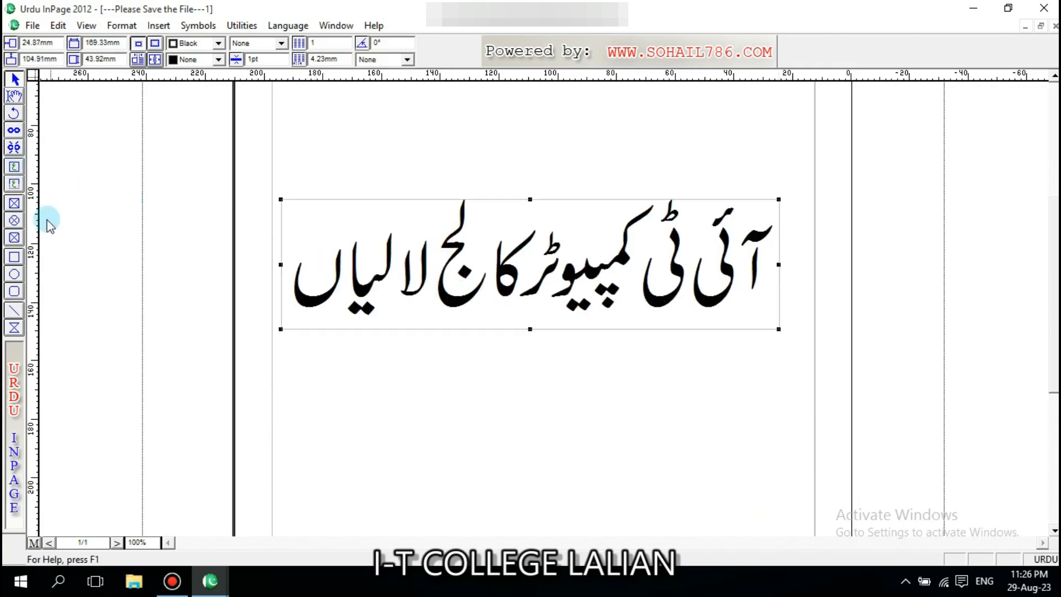
- Try an auto-height text box about 149 mm wide below the existing one, filled with "آئی ٹی کمپیوٹر کالج لالیاں" twice, and delete it
click(15, 183)
mouse_move(313, 355)
mouse_down()
mouse_move(616, 466)
mouse_move(751, 463)
mouse_up()
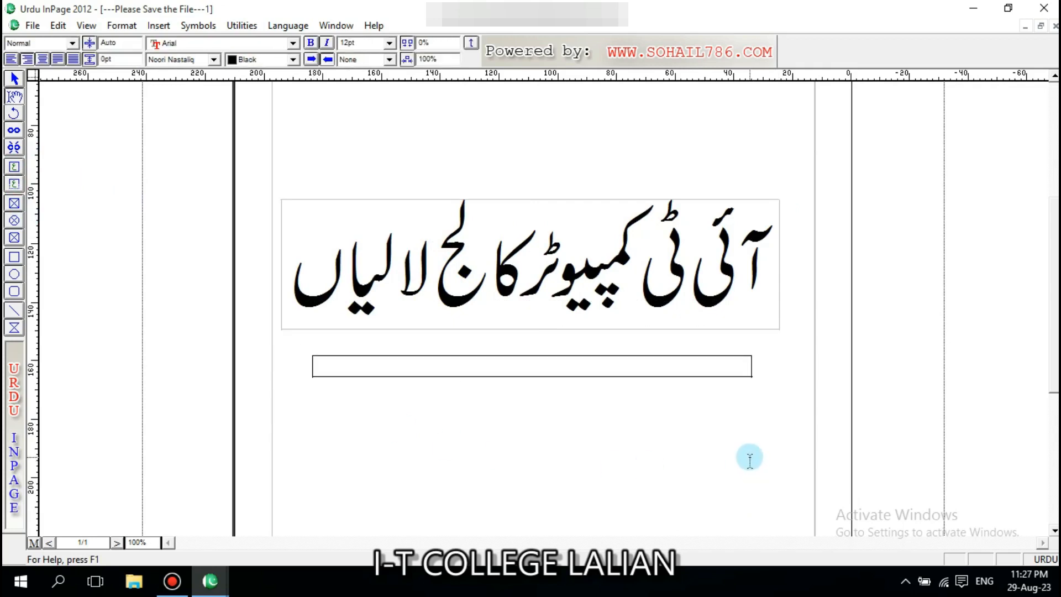
text(آئی ٹی کمپیوٹر کالج لالیاں)
text(آئی ٹی کمپیوٹر کالج لالیاں)
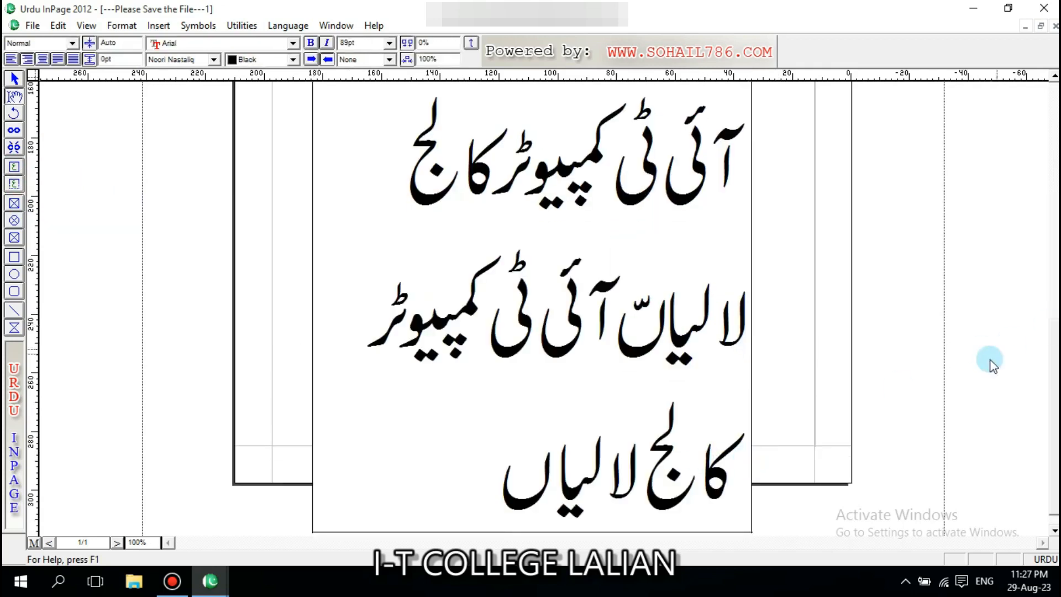
click(462, 339)
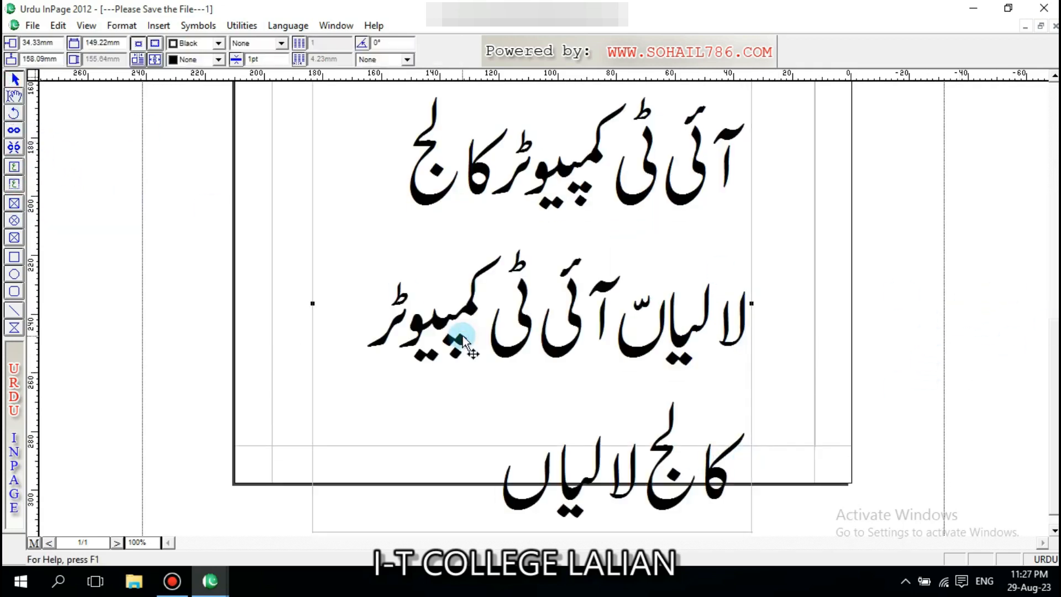
key(Delete)
- Move the lower text box up closer to the first line of text
scroll(1034, 212, up, 5)
click(493, 331)
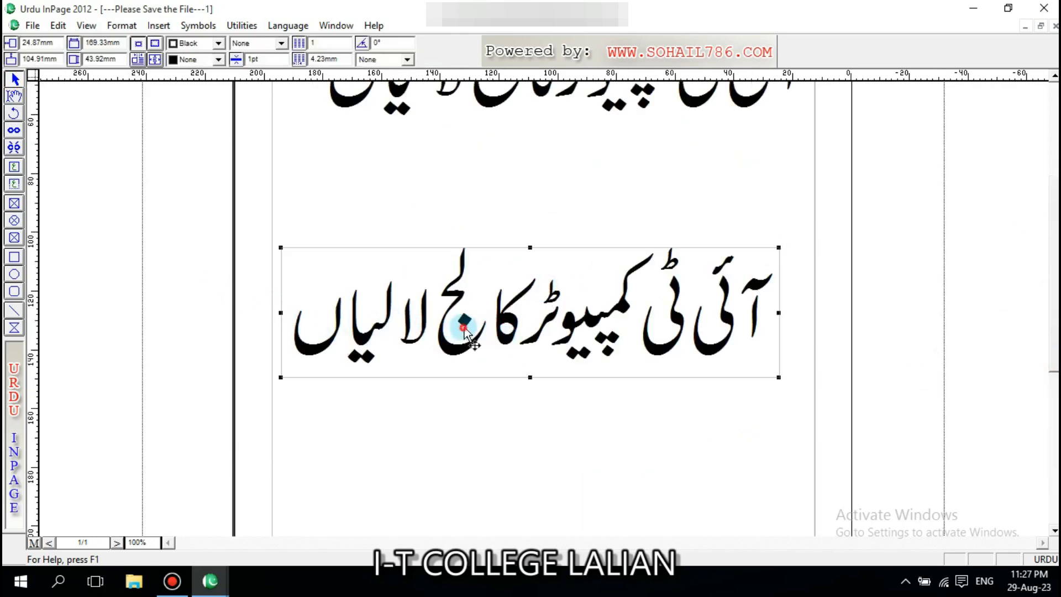
drag(465, 327, 482, 278)
- Delete the last word of the lower text box's line and retype it as far as "لالیا"
click(14, 96)
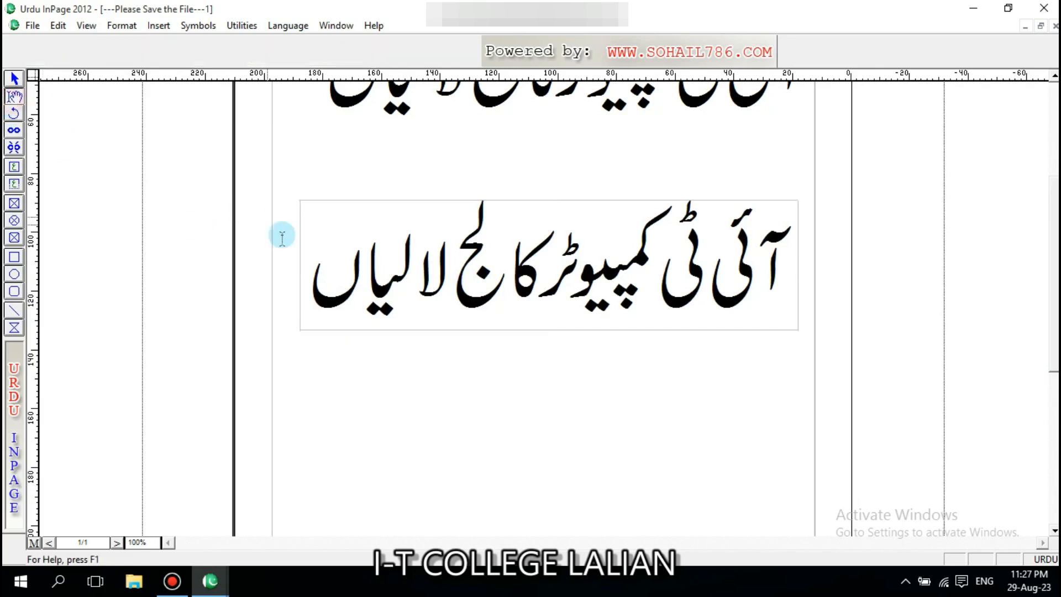
click(281, 236)
key(BackSpace)
key(BackSpace)
key(BackSpace)
key(BackSpace)
key(BackSpace)
key(BackSpace)
key(BackSpace)
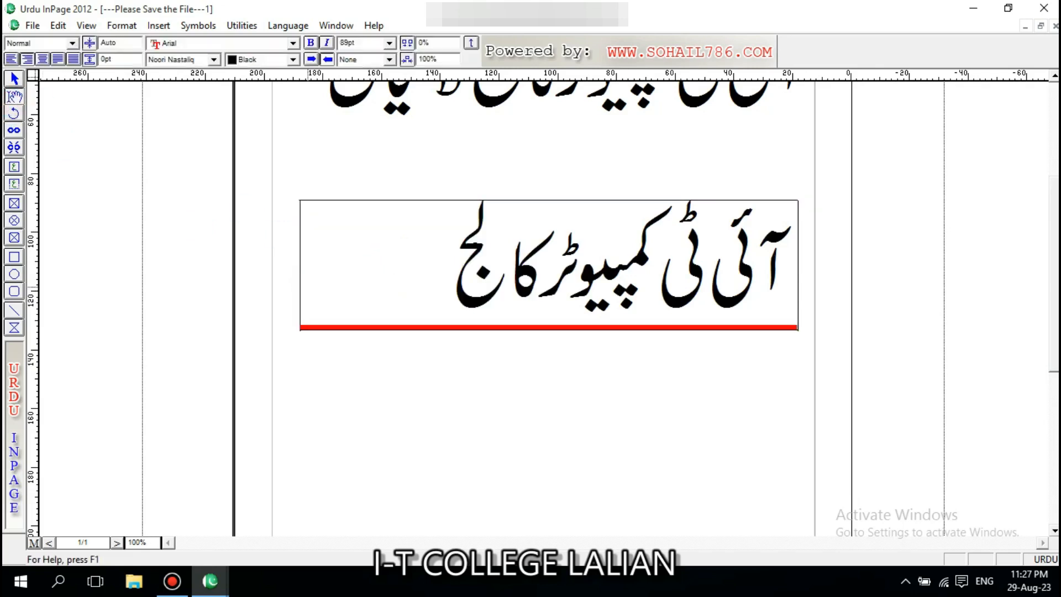
key(BackSpace)
key(BackSpace)
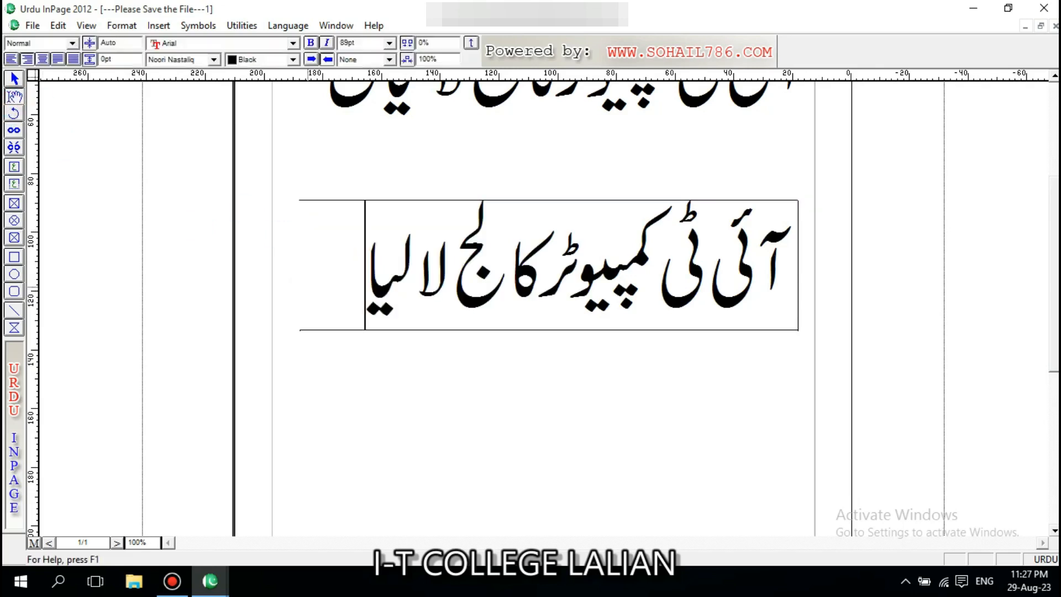
- Try "ٰ" and "ی" as the last word's ending, and finish the word with "ں" as "لالیاں"
text(ٰ)
key(BackSpace)
text(ی)
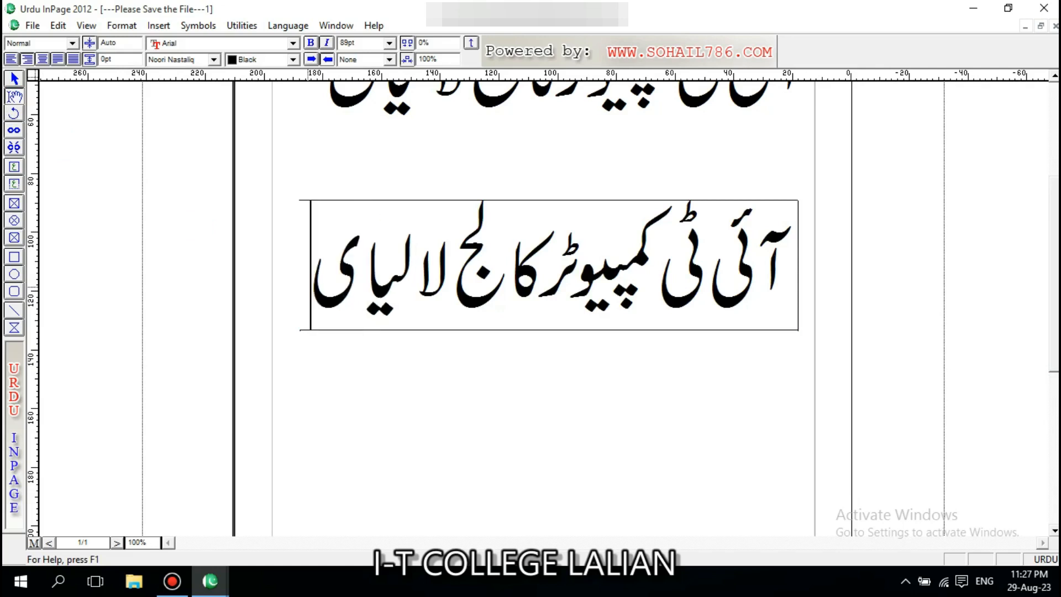
key(BackSpace)
text(ی)
key(BackSpace)
text(ٰ)
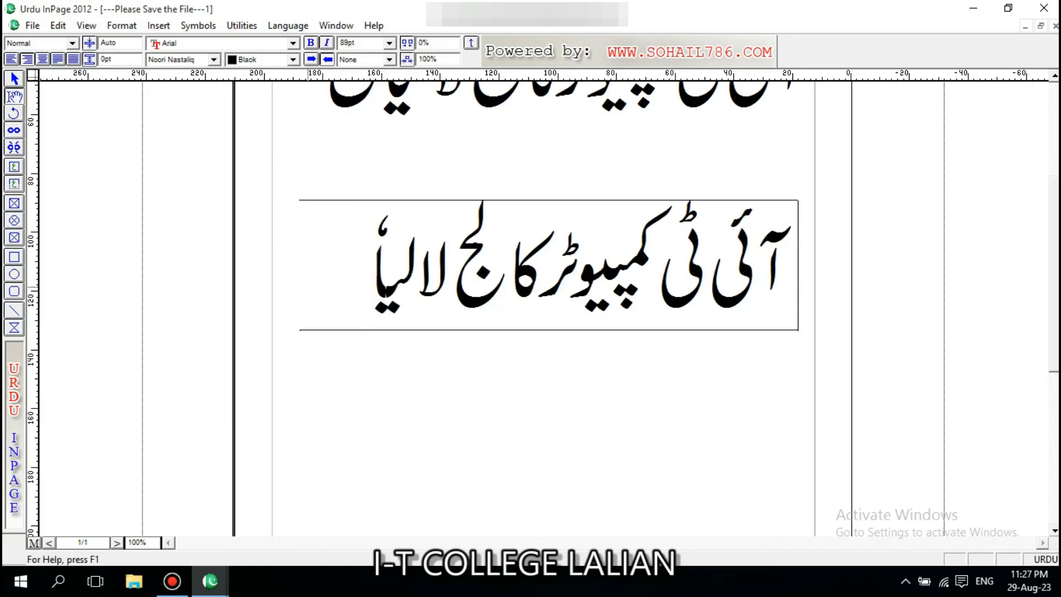
key(BackSpace)
text(ں)
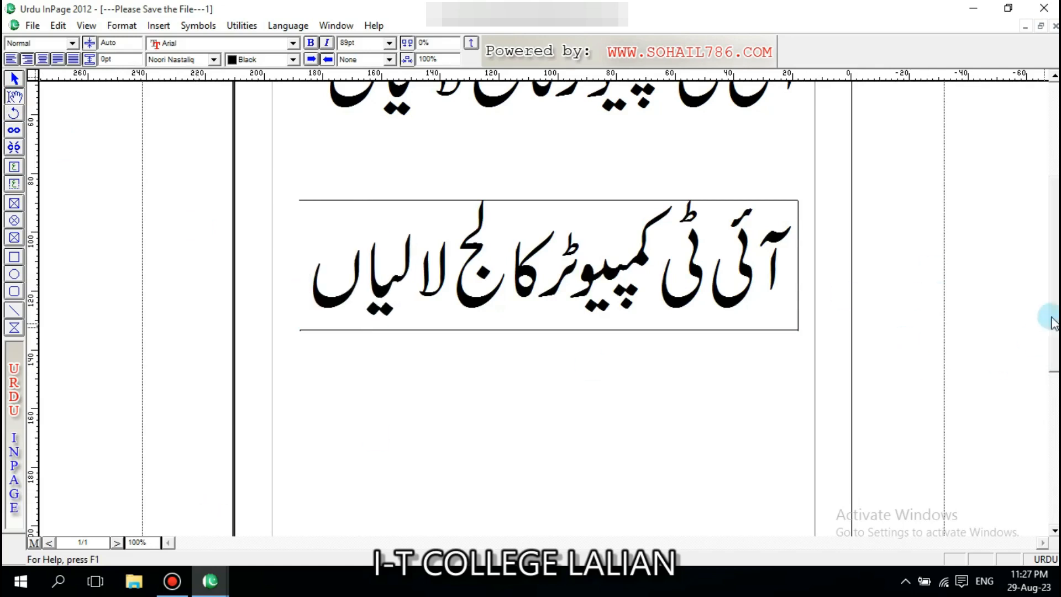
- Shift the lower text box slightly and fill its background with Gray
scroll(1050, 277, up, 3)
click(15, 81)
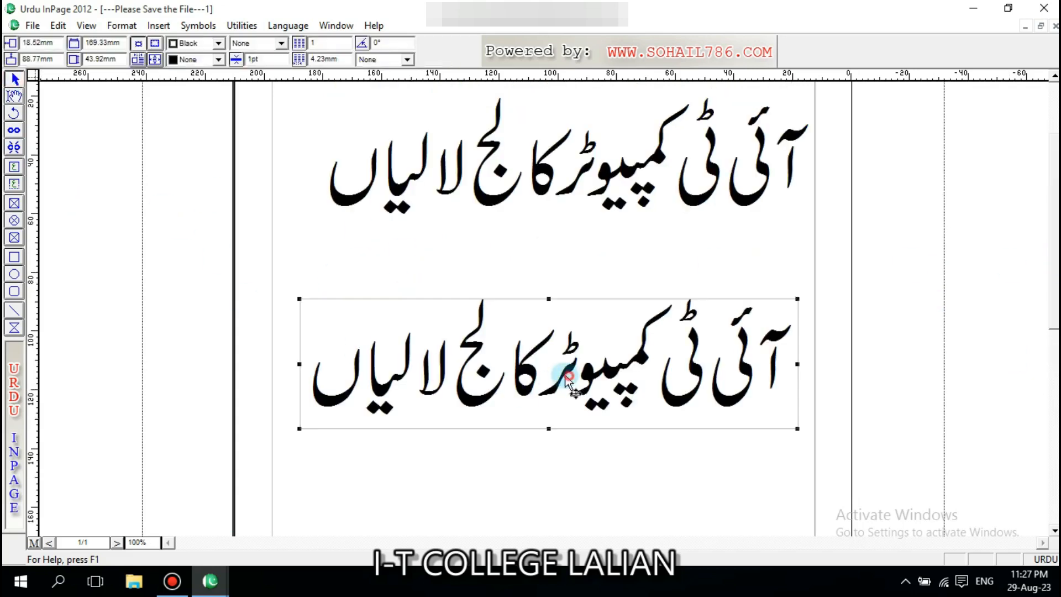
drag(561, 372, 545, 368)
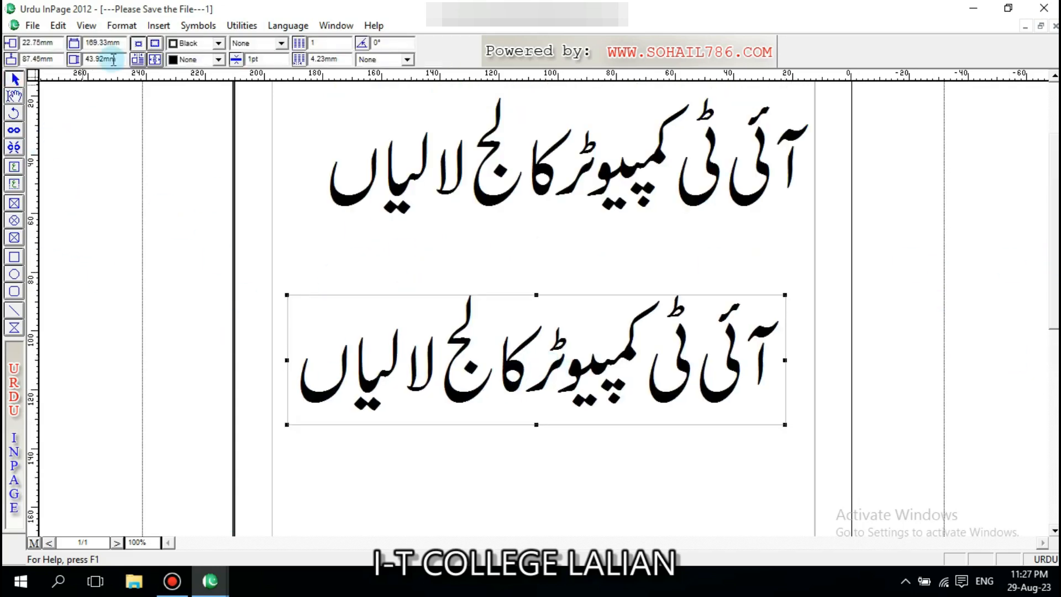
click(219, 59)
click(191, 113)
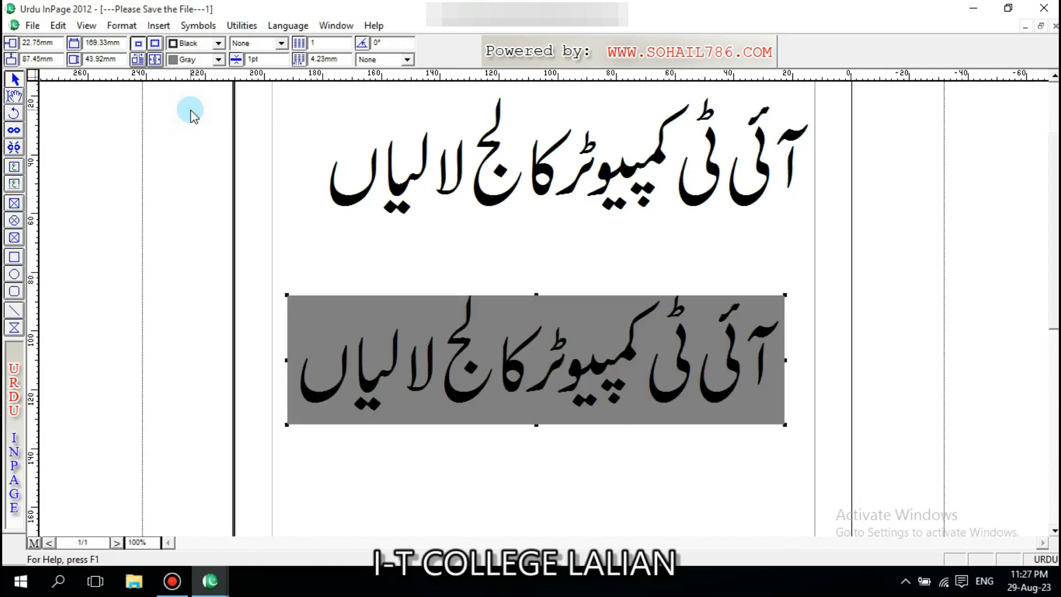
- Give the gray text box a Red border in the elongated diamond pattern
click(198, 44)
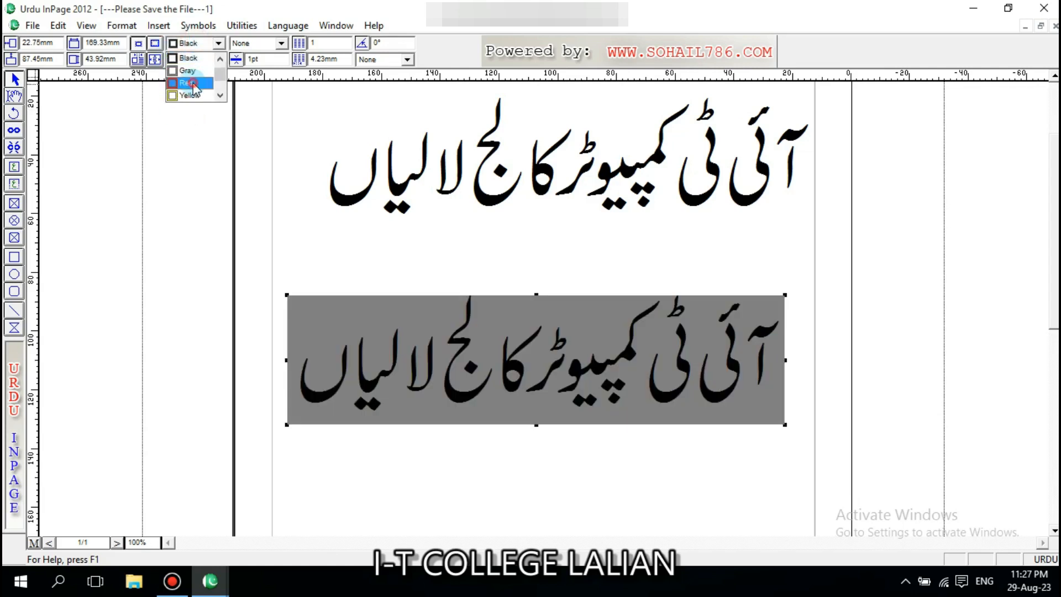
click(191, 84)
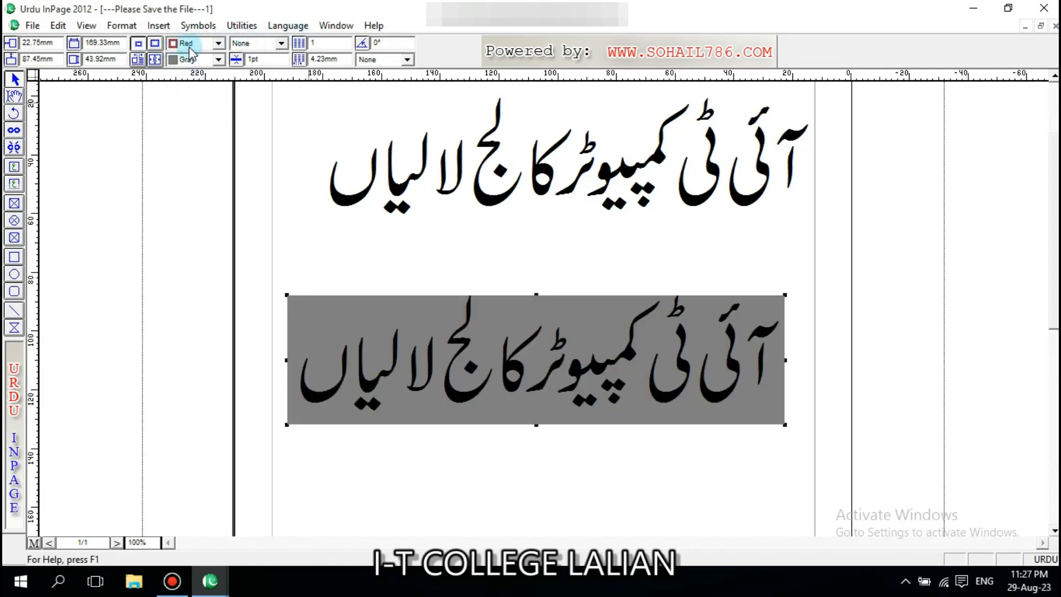
click(263, 49)
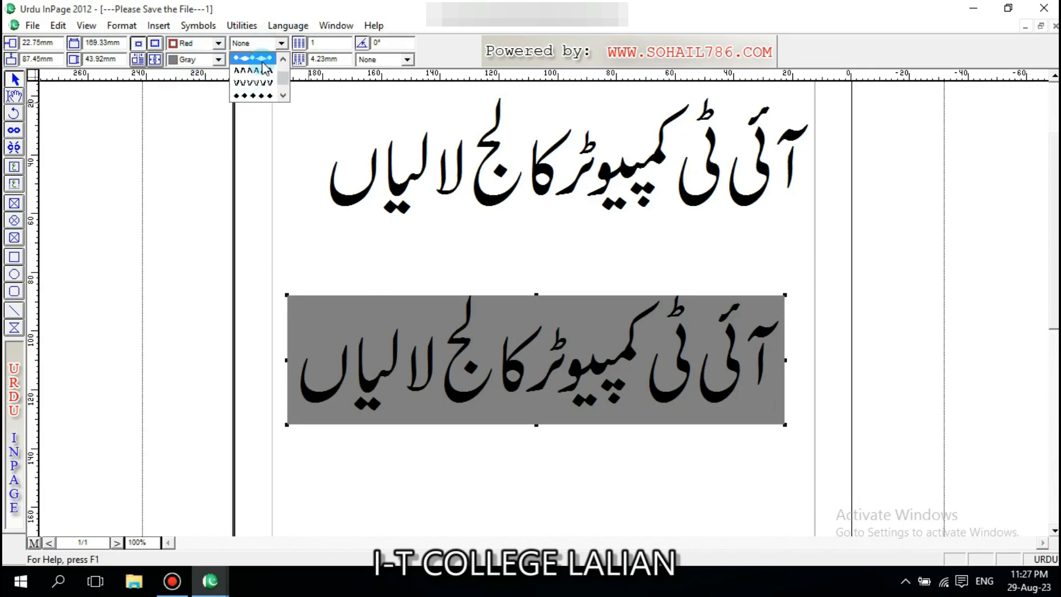
click(255, 95)
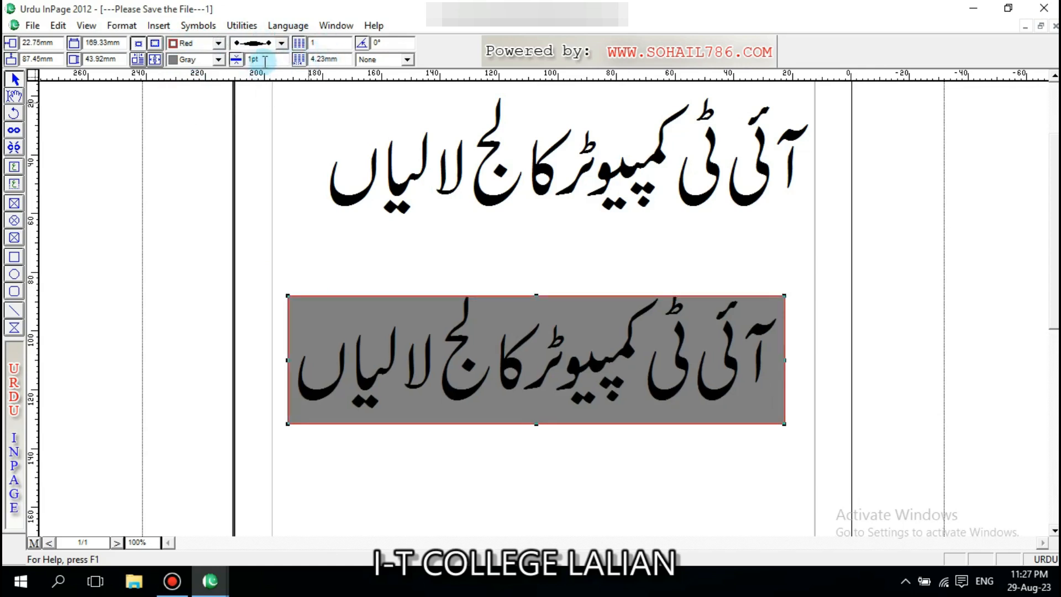
- Give the page's main text box a 5 pt border in the elongated diamond pattern, with its fill set to None
double_click(265, 61)
click(272, 108)
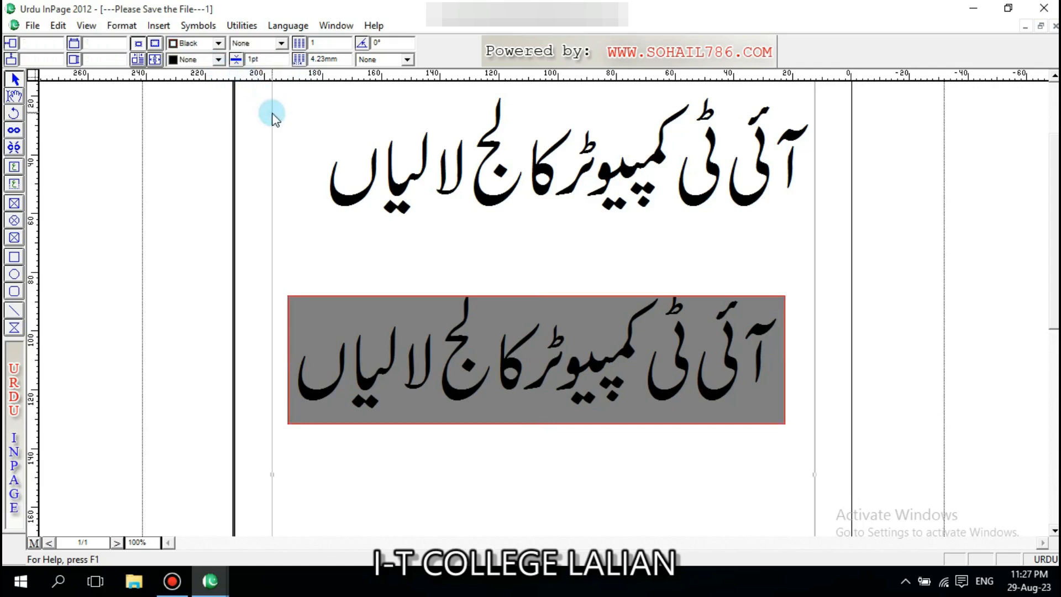
double_click(270, 60)
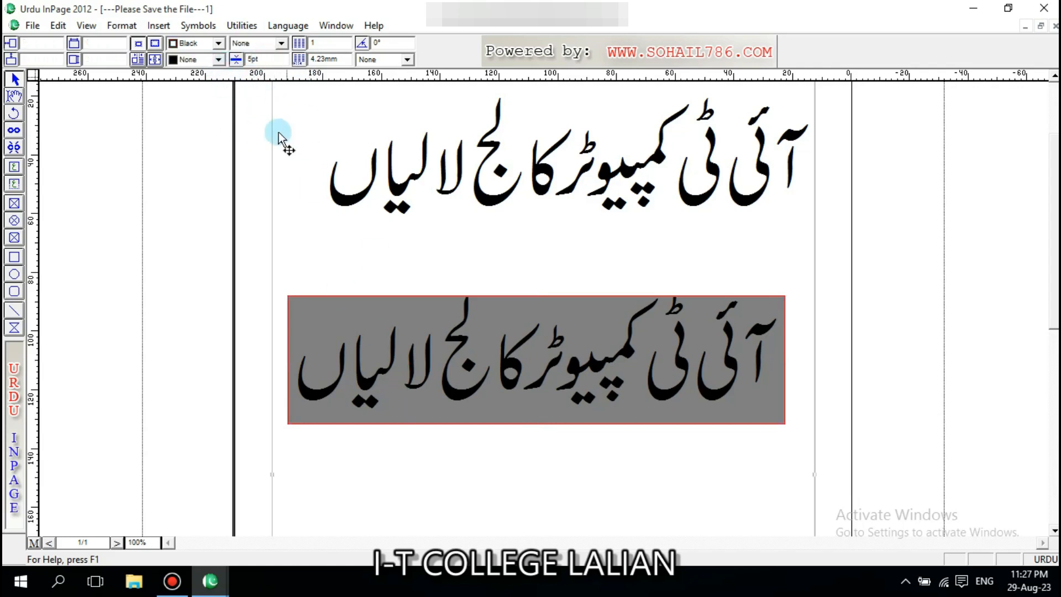
click(218, 59)
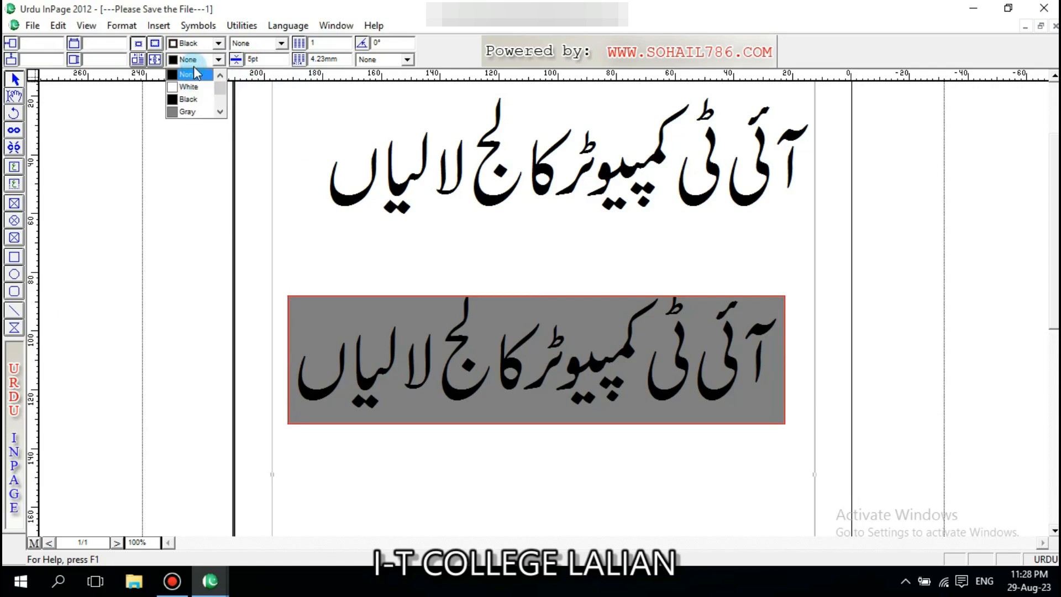
click(193, 69)
click(278, 44)
scroll(260, 78, down, 5)
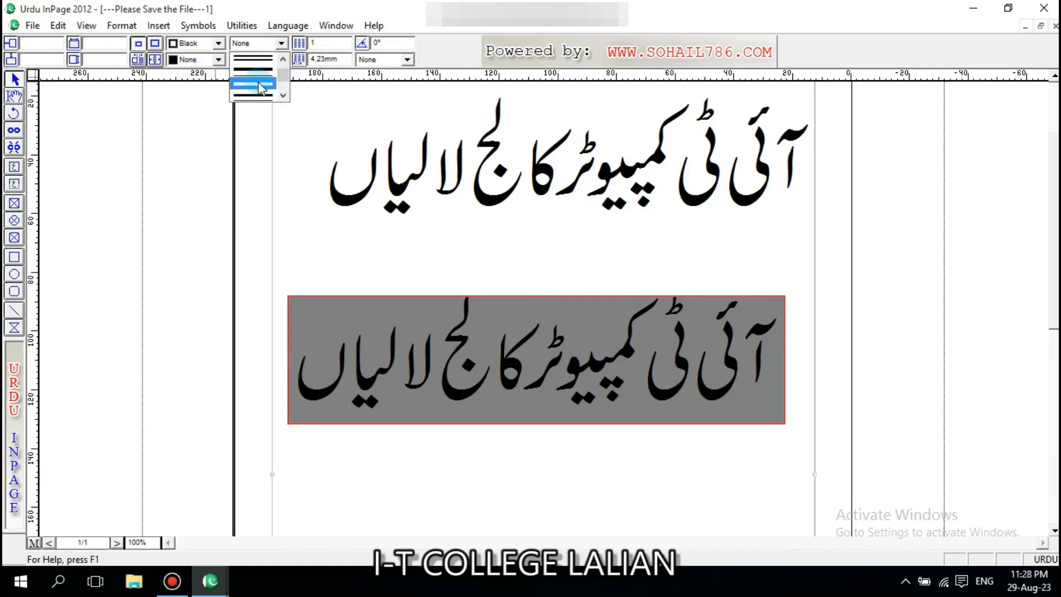
click(263, 59)
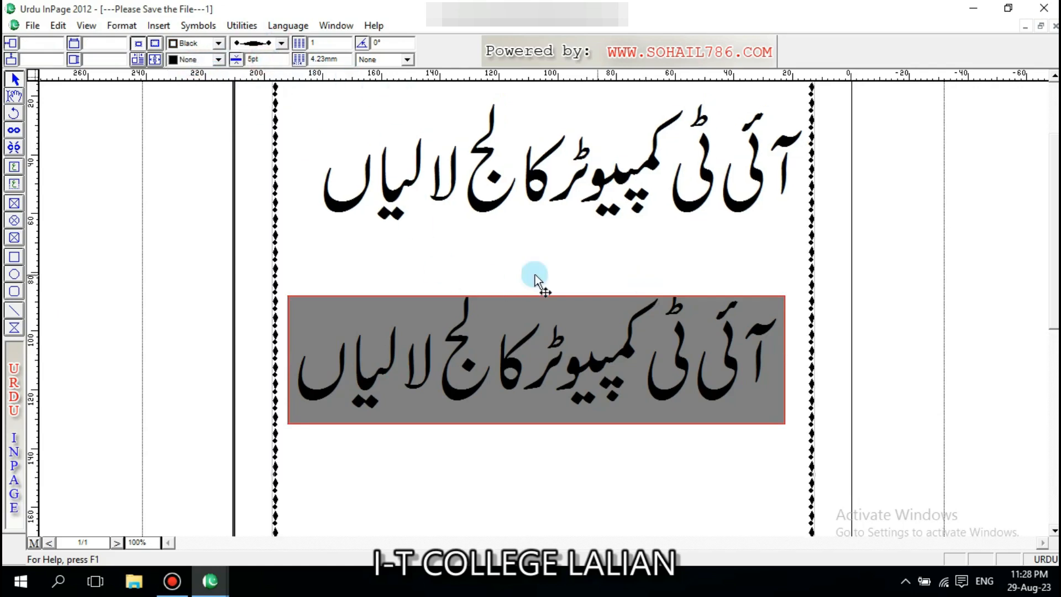
- Set the gray text box's border thickness to 5 pt
click(434, 340)
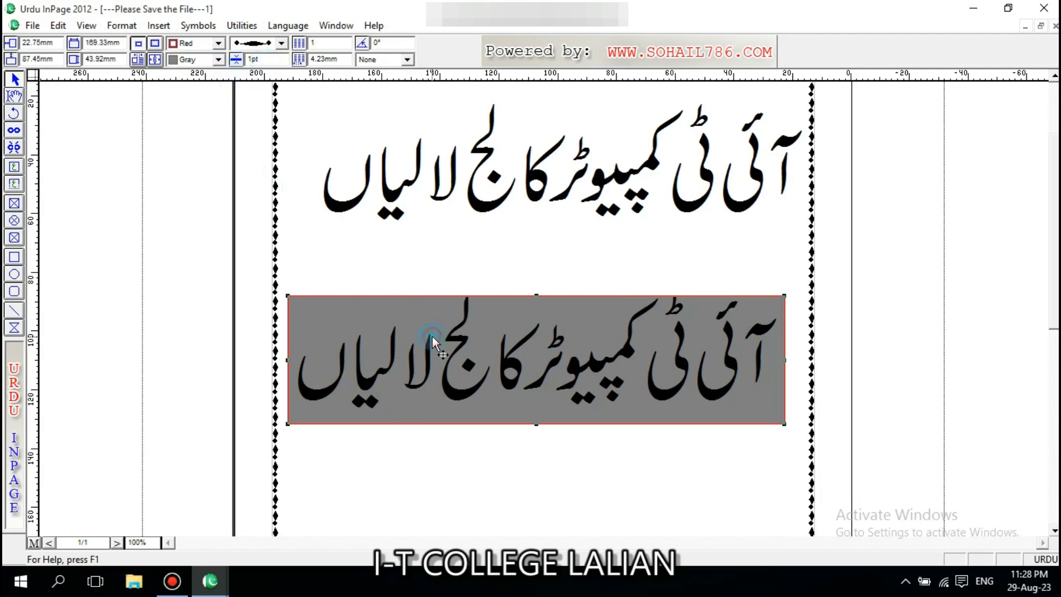
click(237, 59)
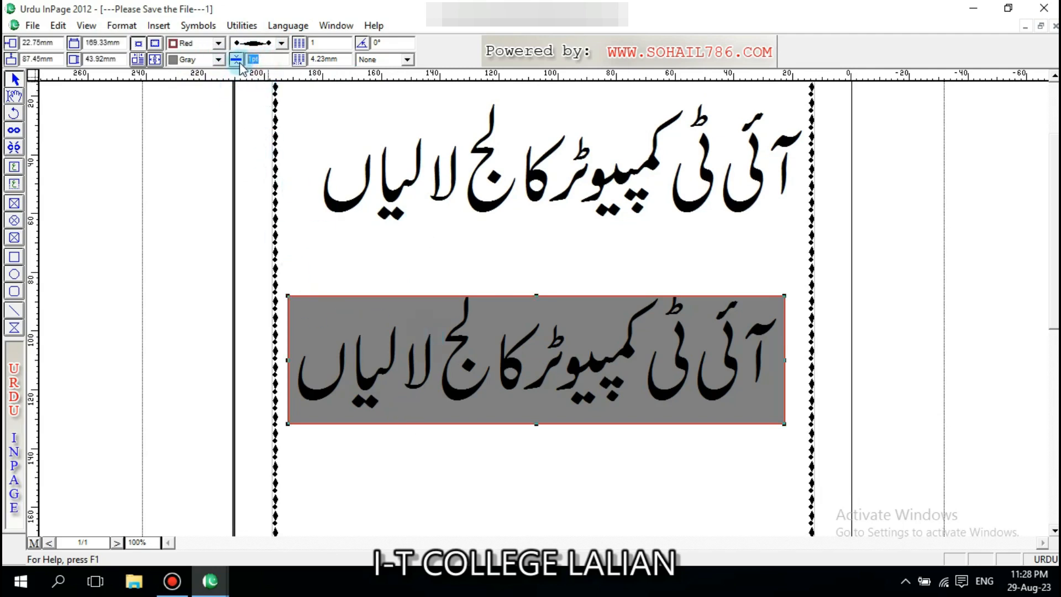
text(5)
click(372, 343)
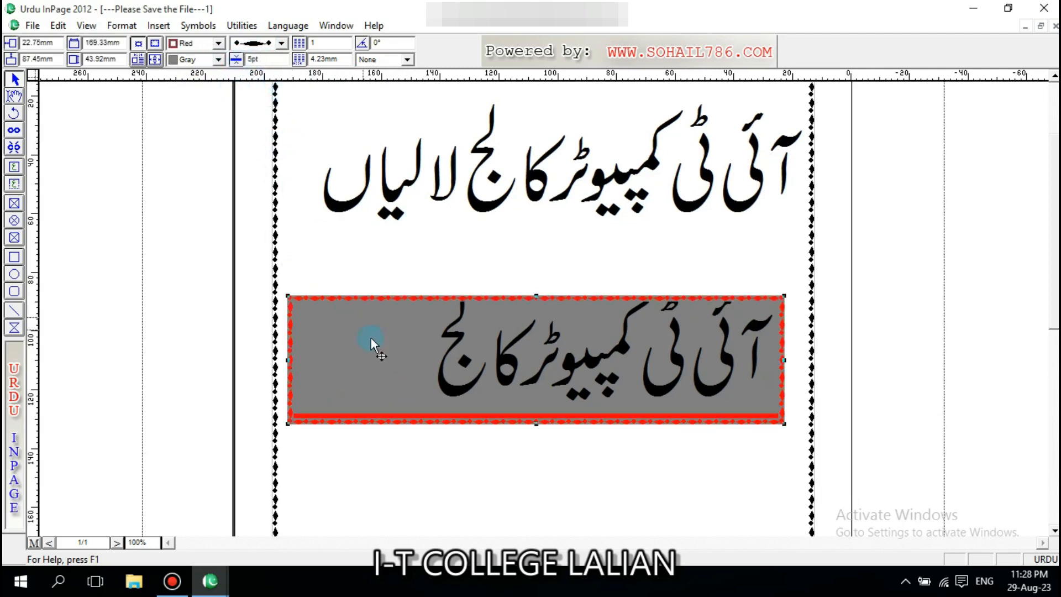
- Enlarge the gray text box to about 186 mm wide and 65 mm high, and reposition it below the first line
scroll(1029, 272, down, 3)
drag(609, 248, 595, 268)
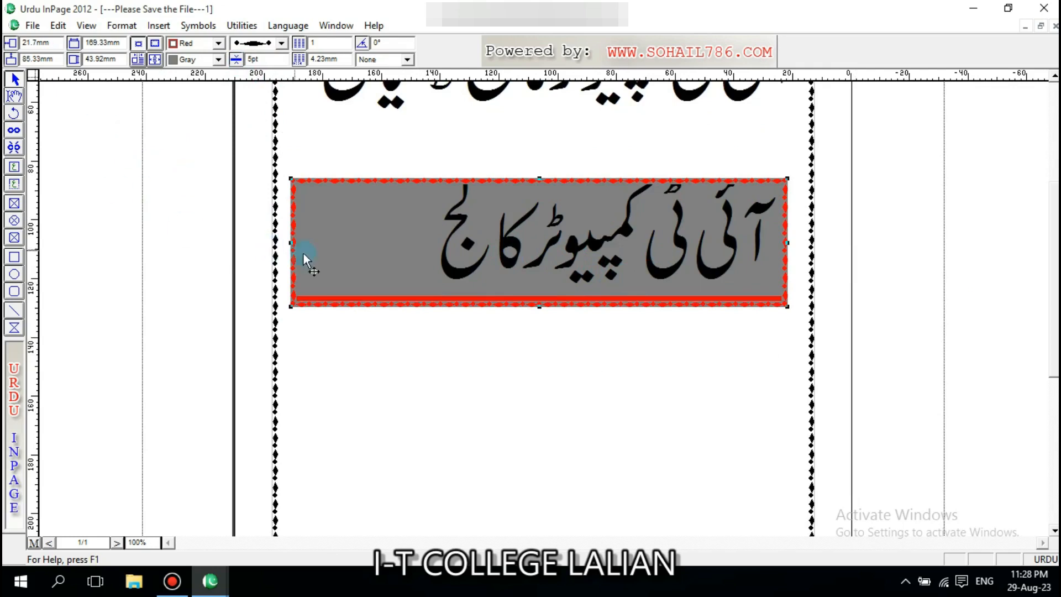
drag(291, 242, 239, 242)
drag(557, 280, 605, 328)
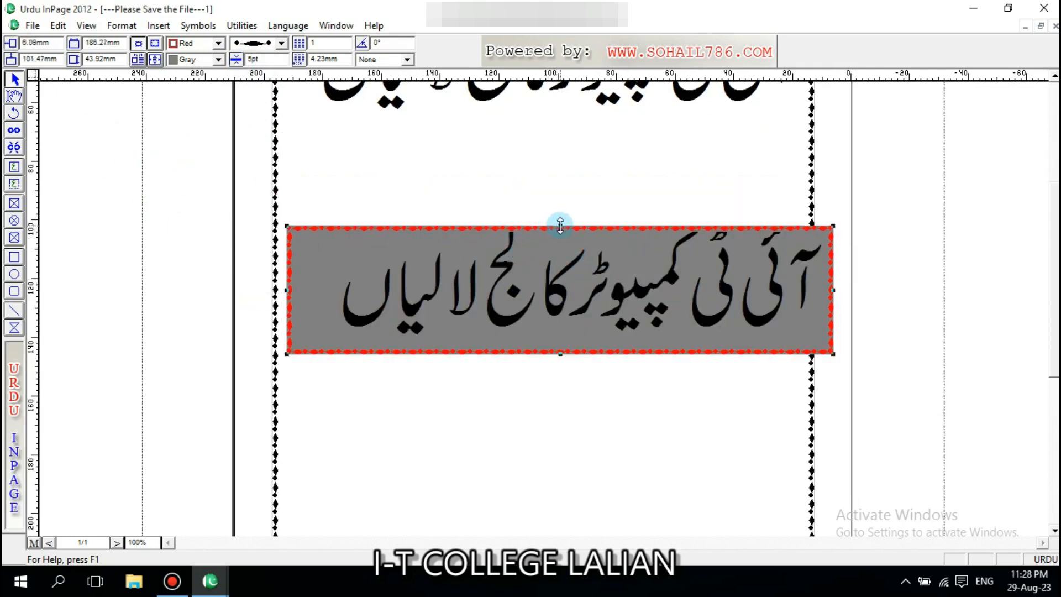
drag(557, 225, 541, 258)
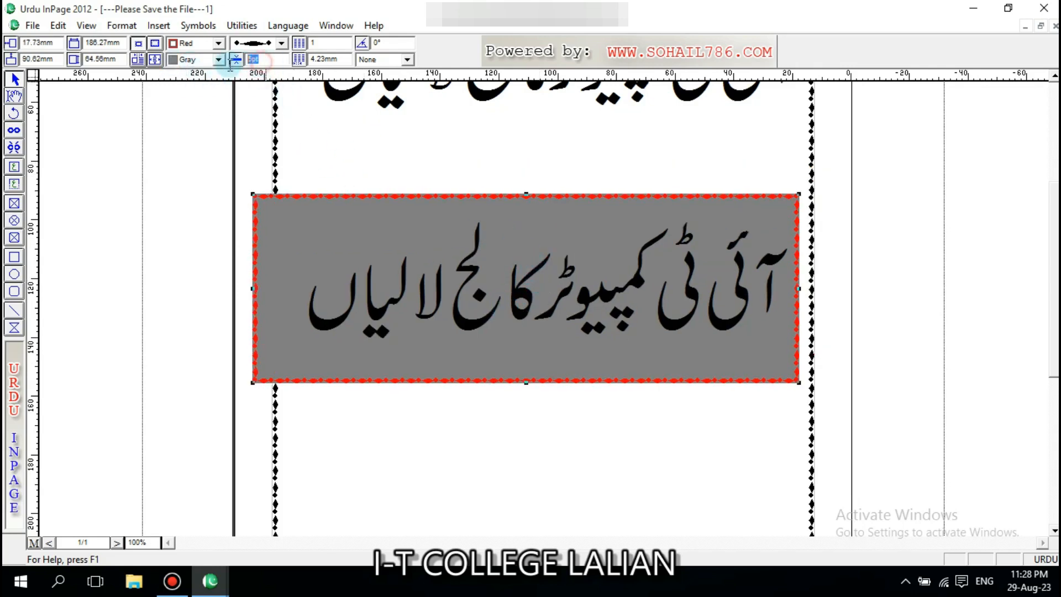
- Set the gray text box's border thickness to 10 pt and move the box up, closer beneath the first line
text(0)
key(Return)
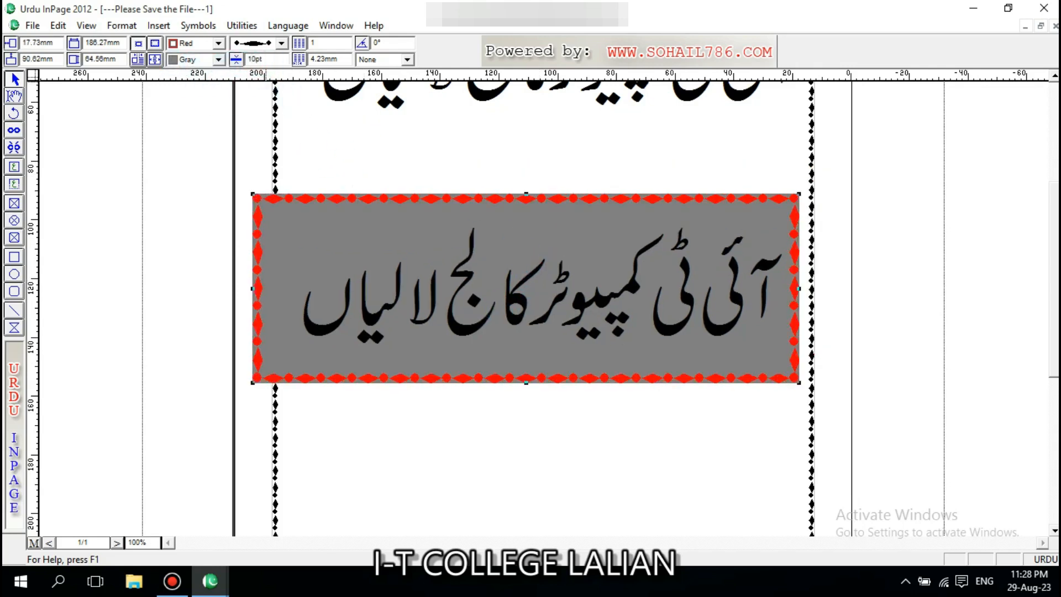
drag(535, 259, 550, 255)
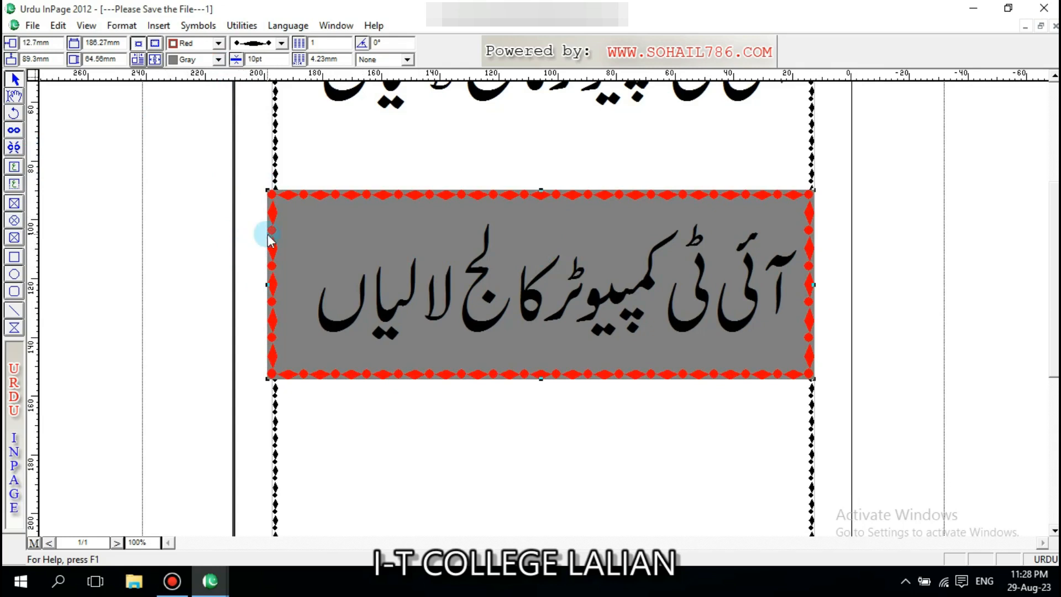
drag(411, 276, 443, 240)
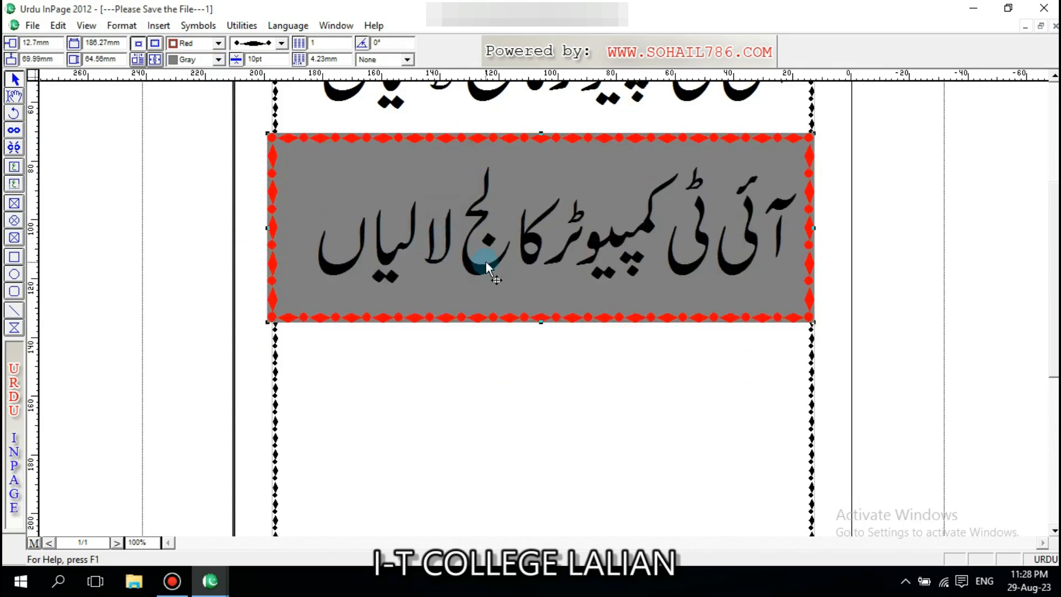
drag(486, 261, 479, 262)
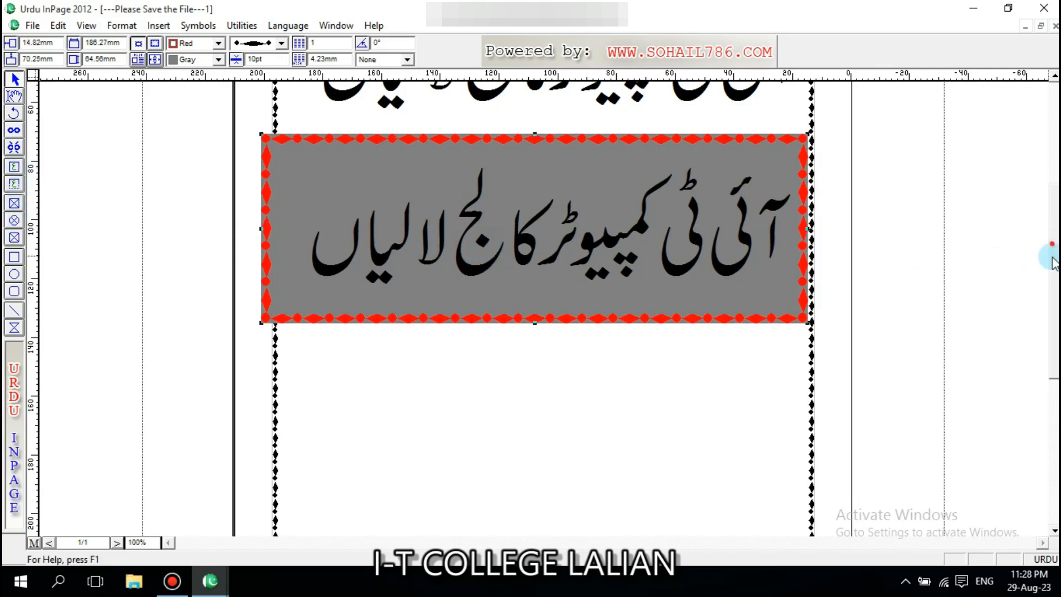
- Draw a circular picture box below the gray text box and import the fbr 2 picture into it
scroll(1050, 255, down, 2)
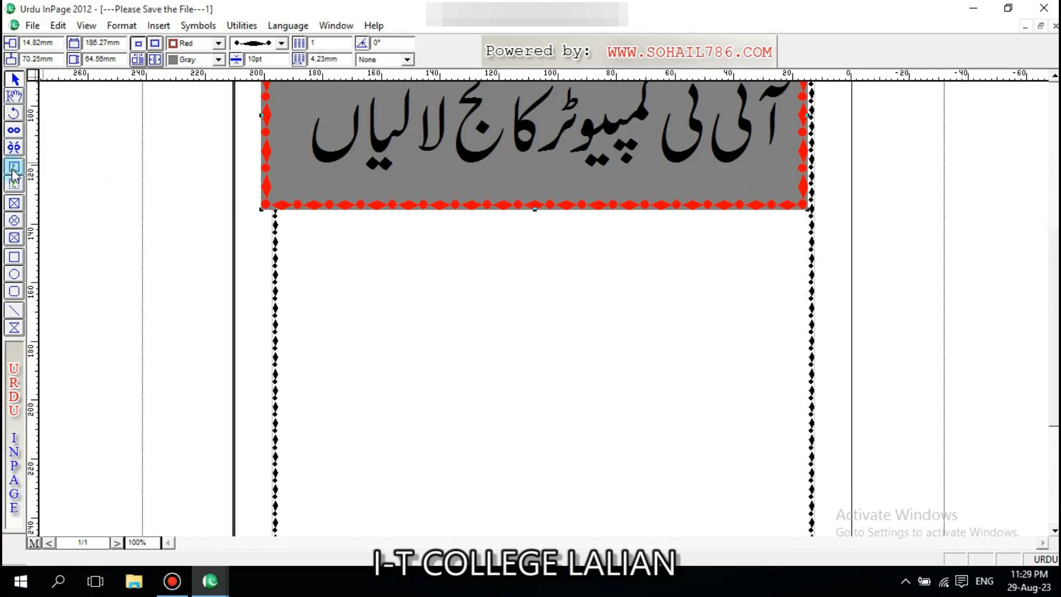
click(15, 221)
drag(330, 245, 519, 432)
double_click(440, 347)
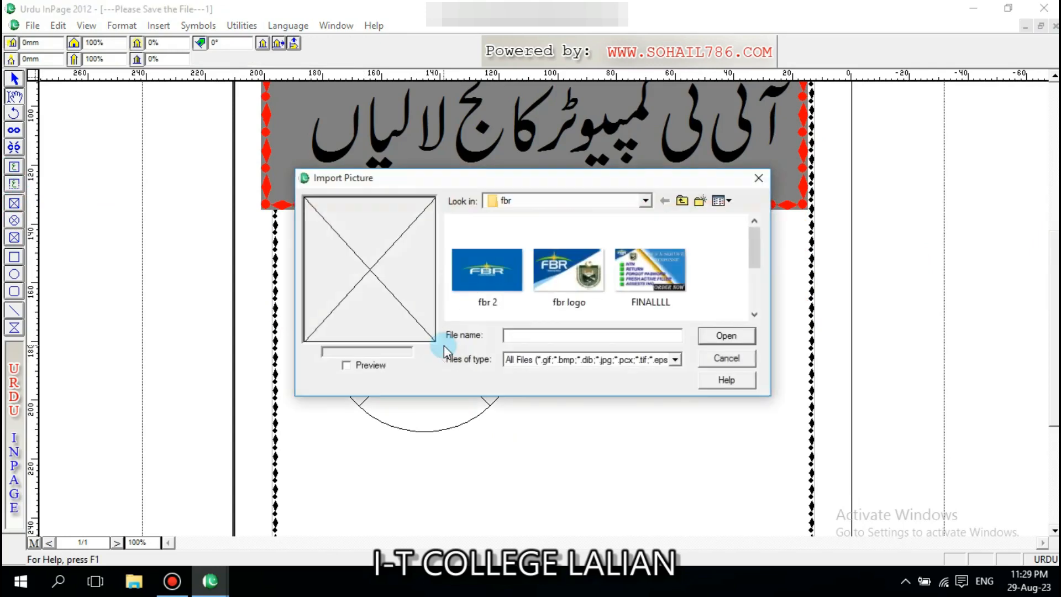
double_click(495, 287)
- Import fbr 2 into the circular picture box again and shift the picture inside the frame to offsets of about -1.5 mm and 12.4 mm
double_click(451, 323)
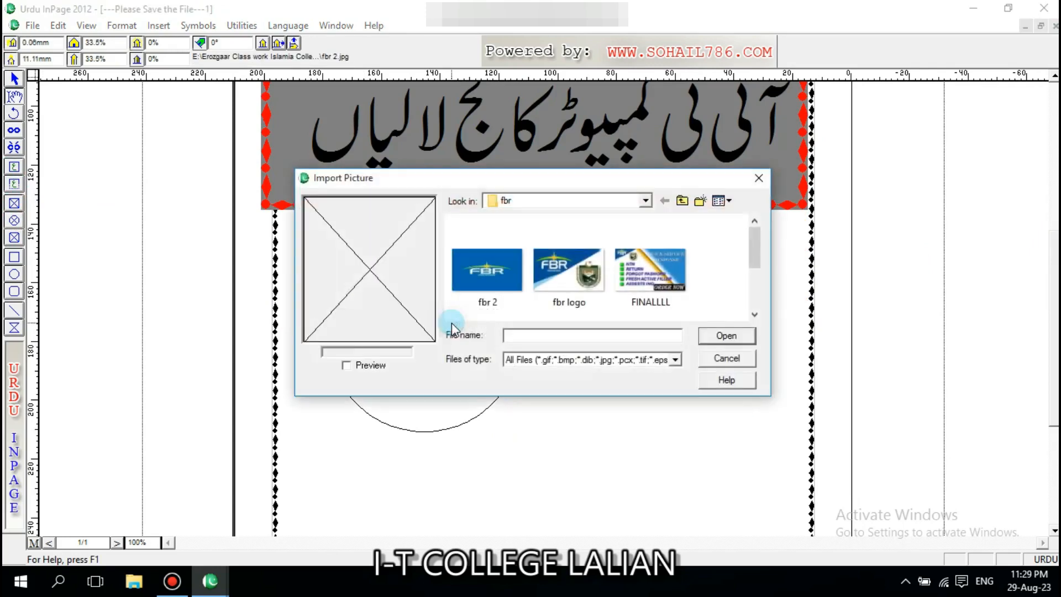
double_click(490, 268)
mouse_move(423, 326)
mouse_down()
mouse_move(421, 352)
mouse_move(426, 329)
mouse_up()
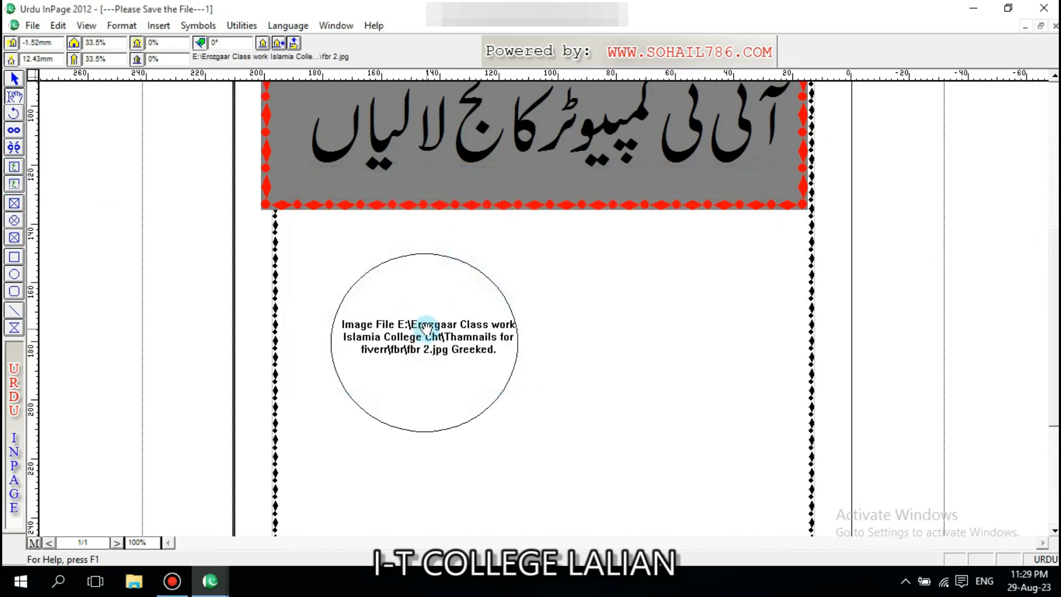
click(294, 44)
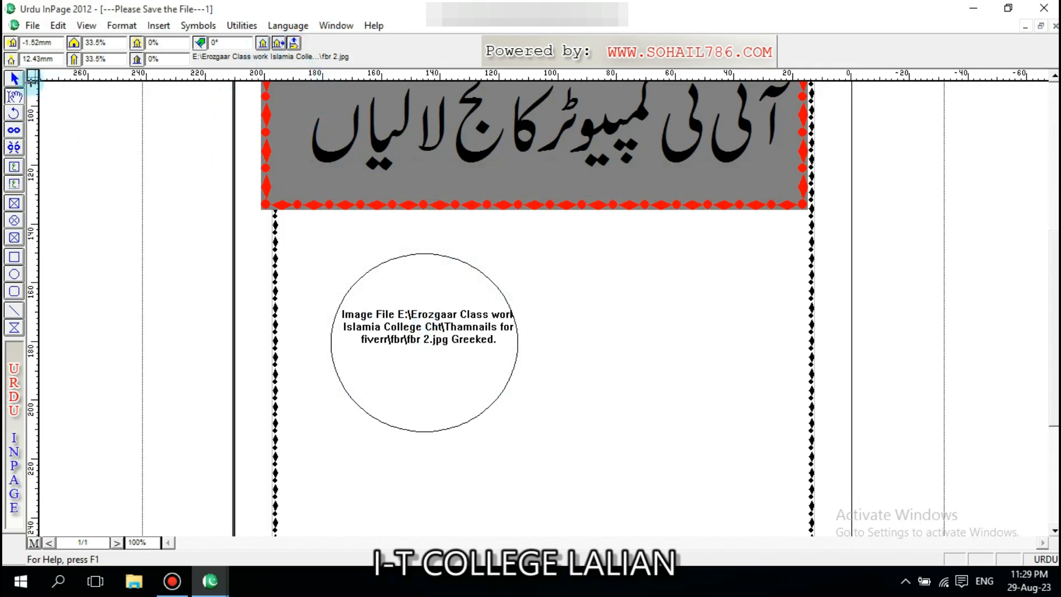
- Draw an empty rectangular picture box beside the circular one, below the gray text box
click(15, 79)
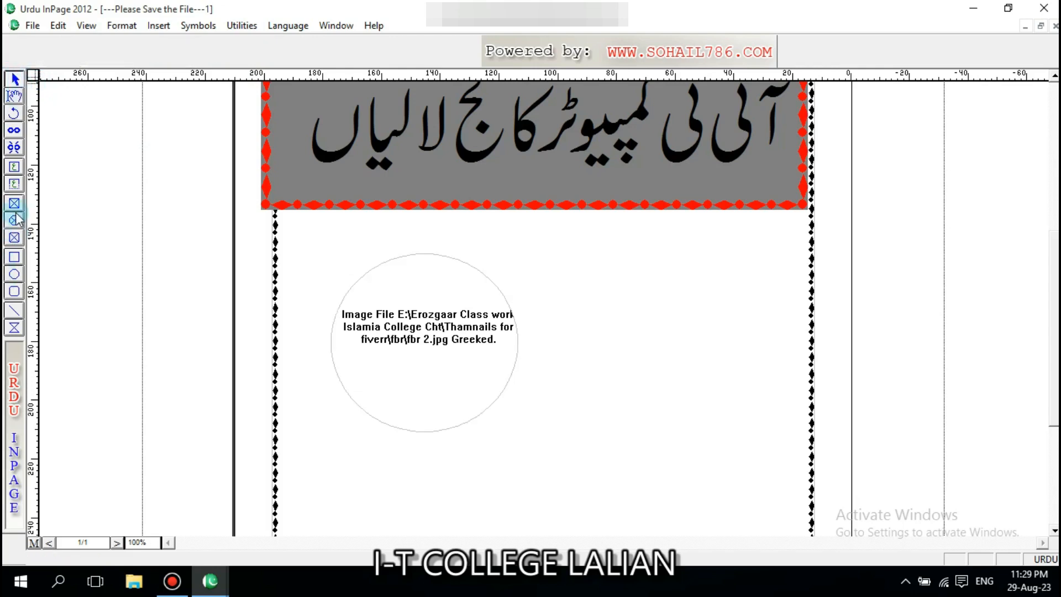
drag(554, 255, 687, 348)
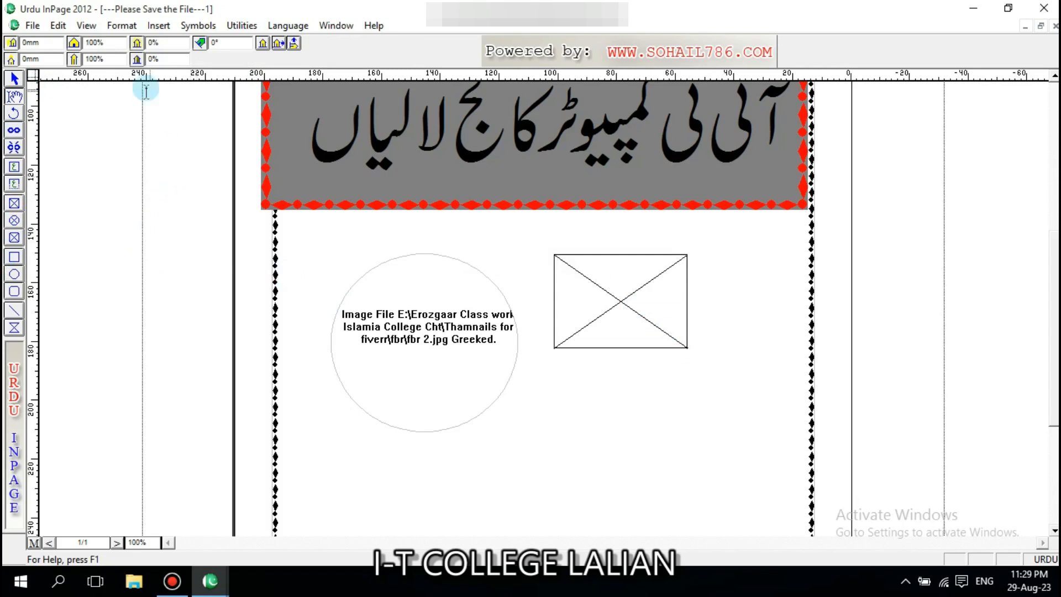
- Show the invisible characters and turn off Snap To Guides
click(95, 26)
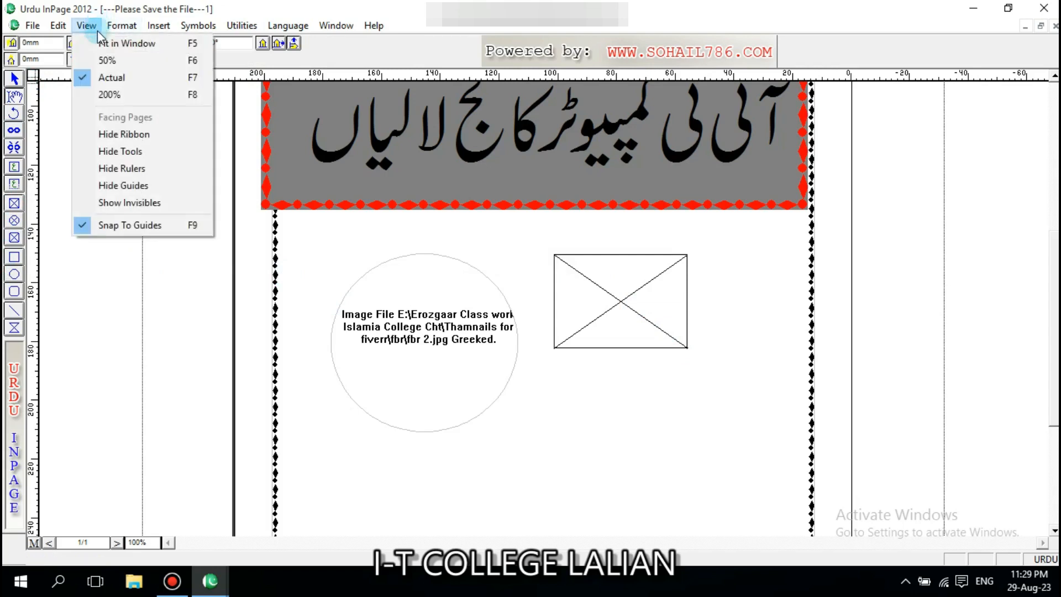
click(129, 203)
click(86, 26)
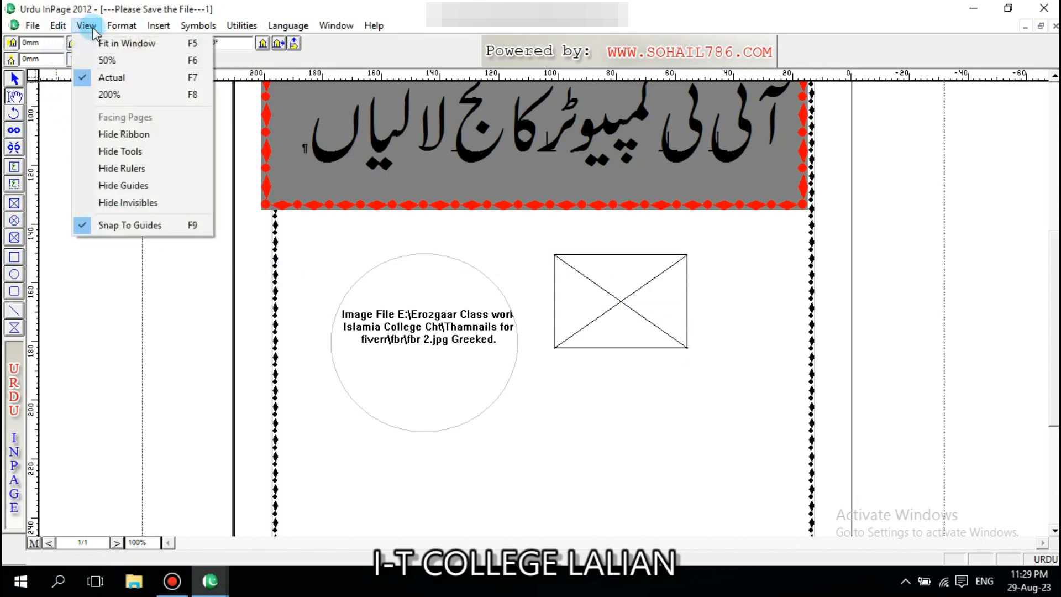
click(144, 222)
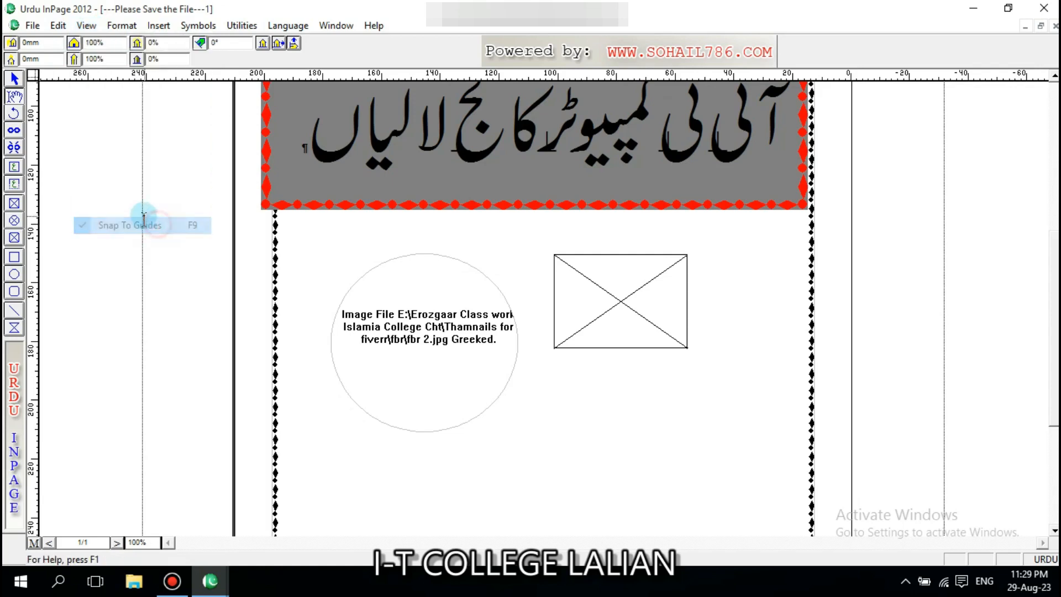
click(87, 25)
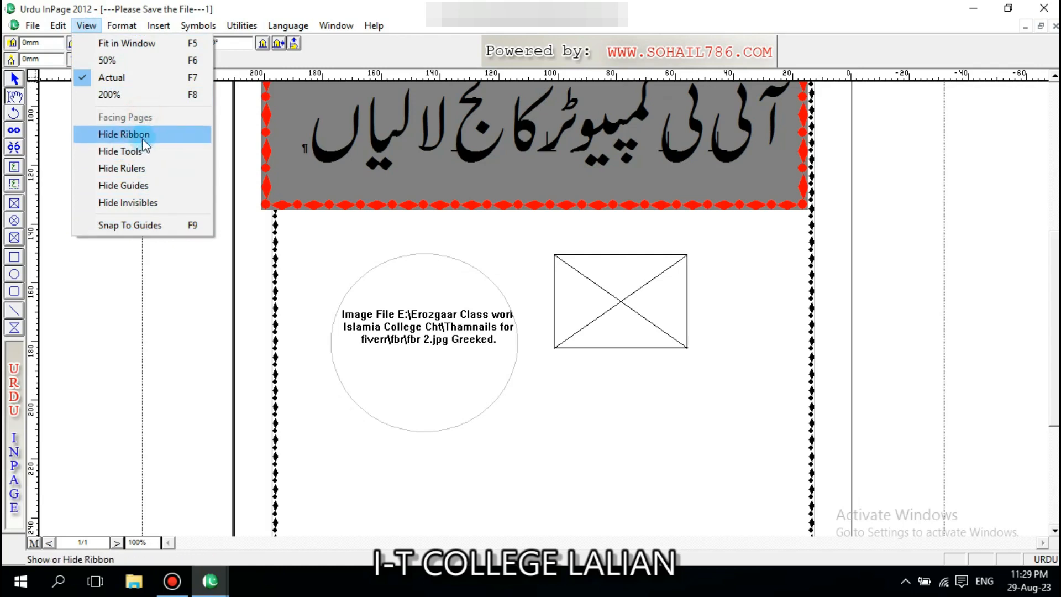
click(125, 137)
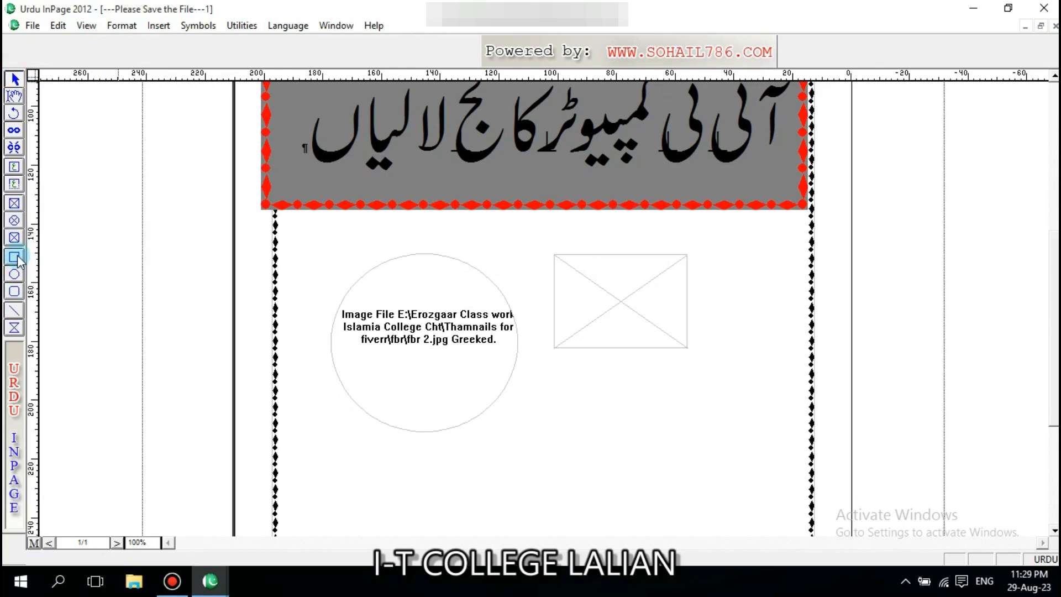
- Move the gray text box slightly down, and raise its top edge to make it about 85 mm high
drag(1053, 327, 1053, 243)
drag(505, 314, 517, 336)
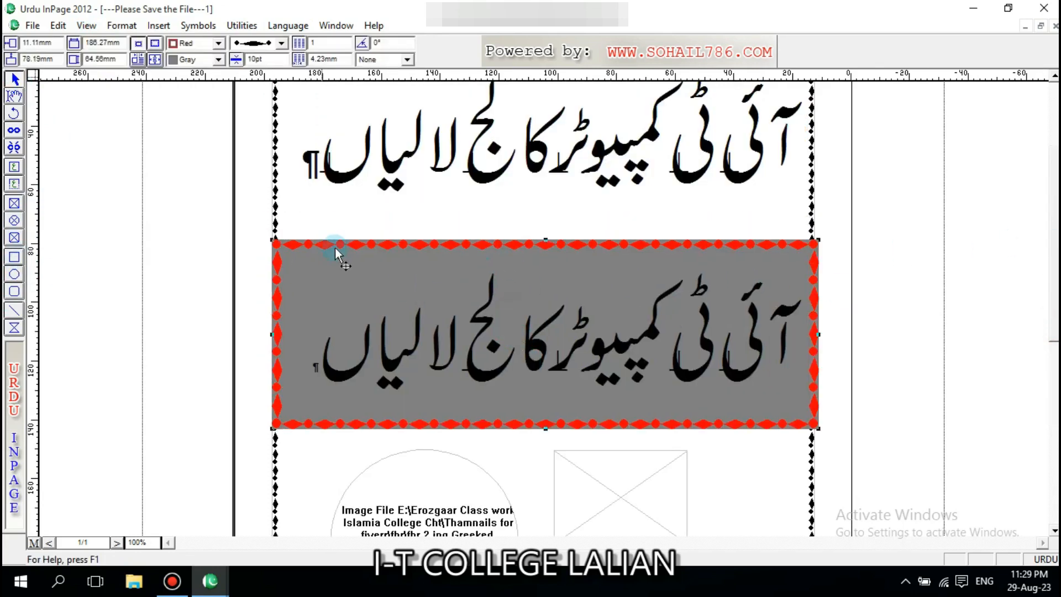
drag(544, 241, 542, 181)
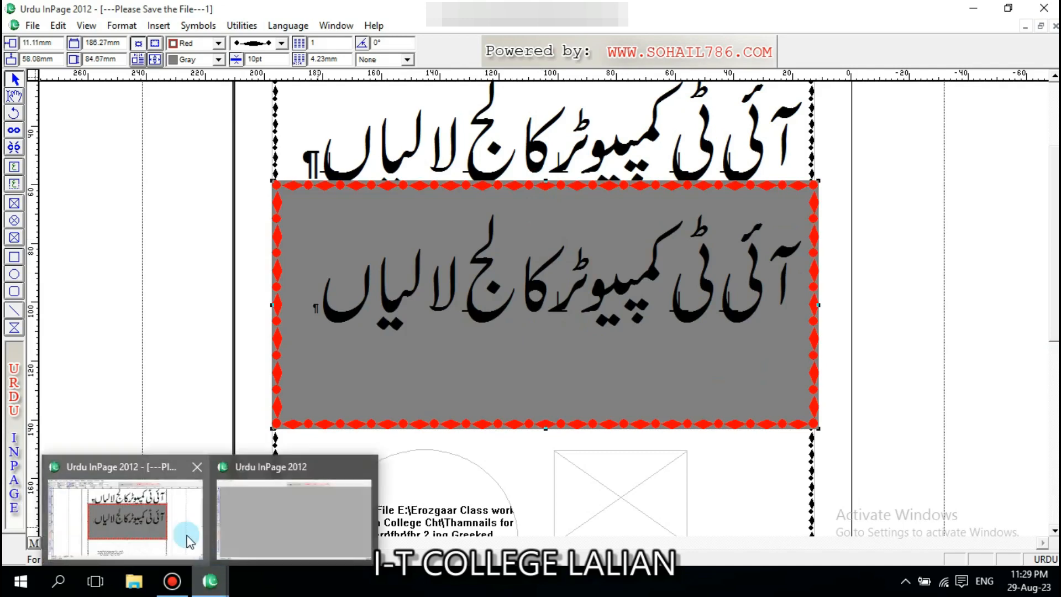
click(32, 25)
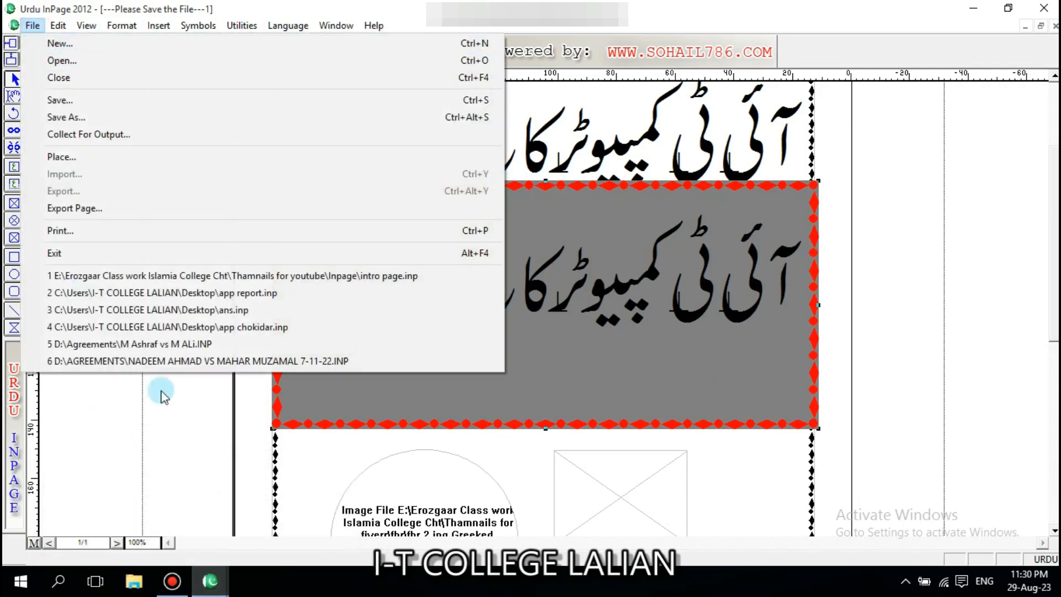
click(973, 8)
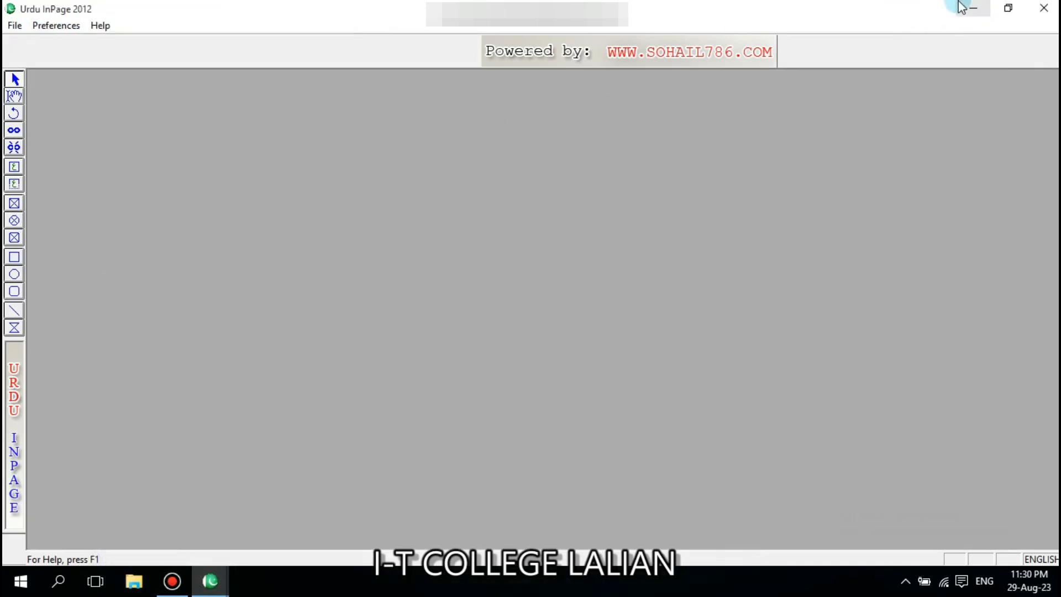
click(973, 9)
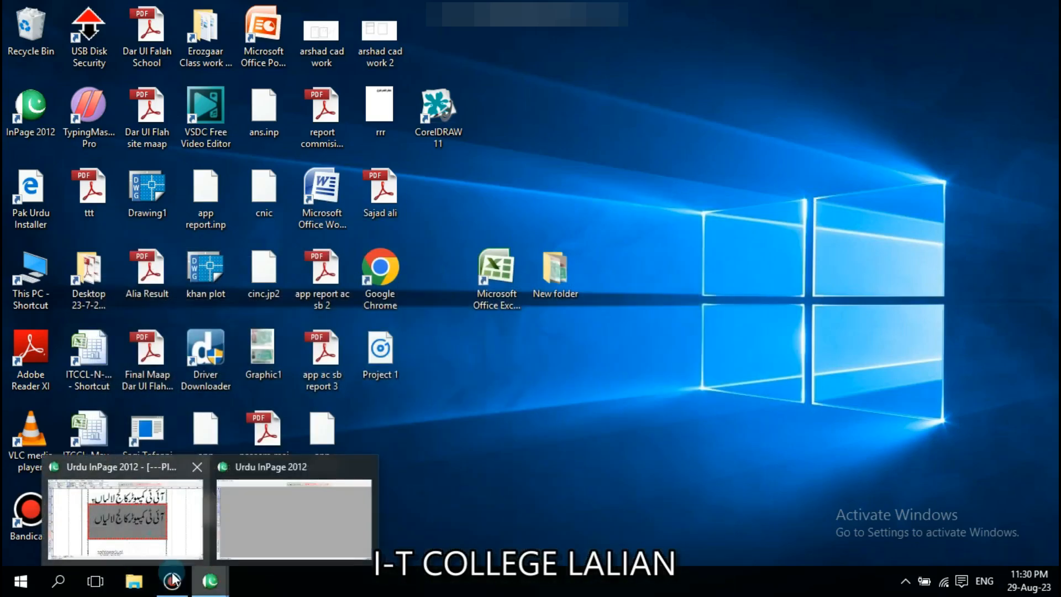
click(144, 511)
- Open the recent document intro page.inp
click(32, 26)
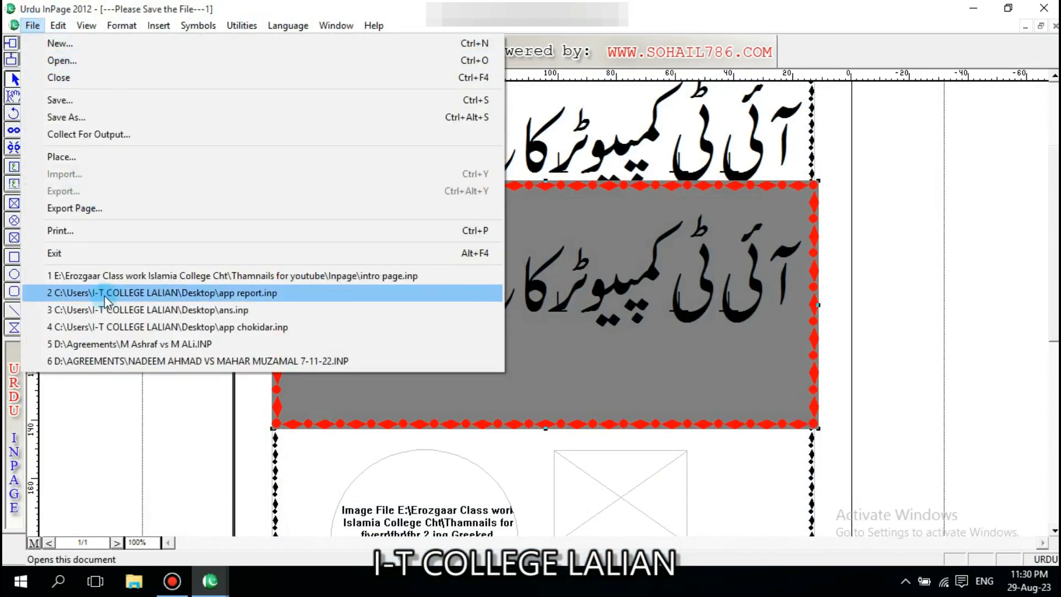
click(147, 271)
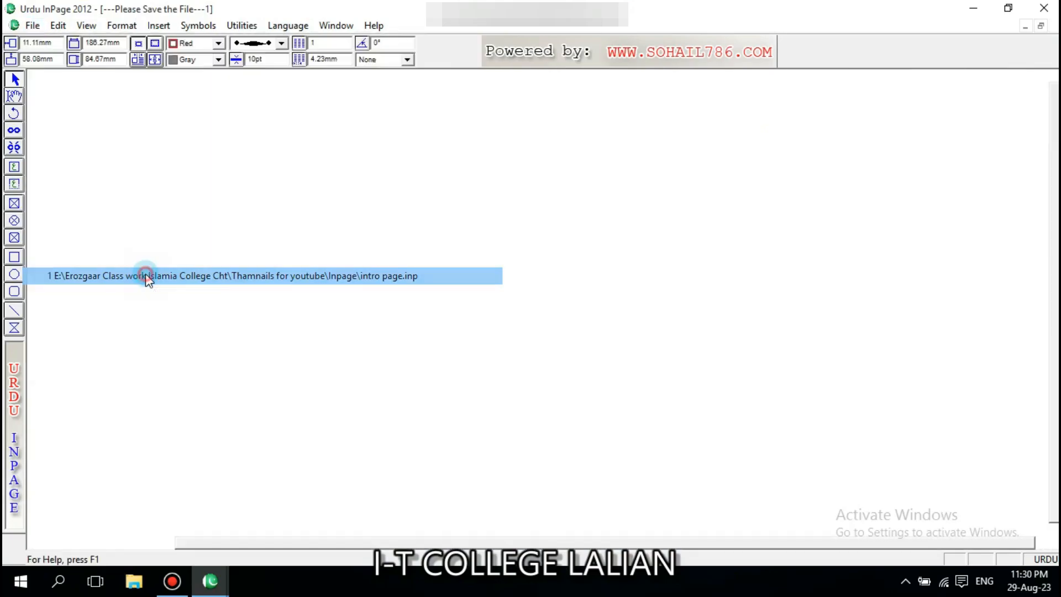